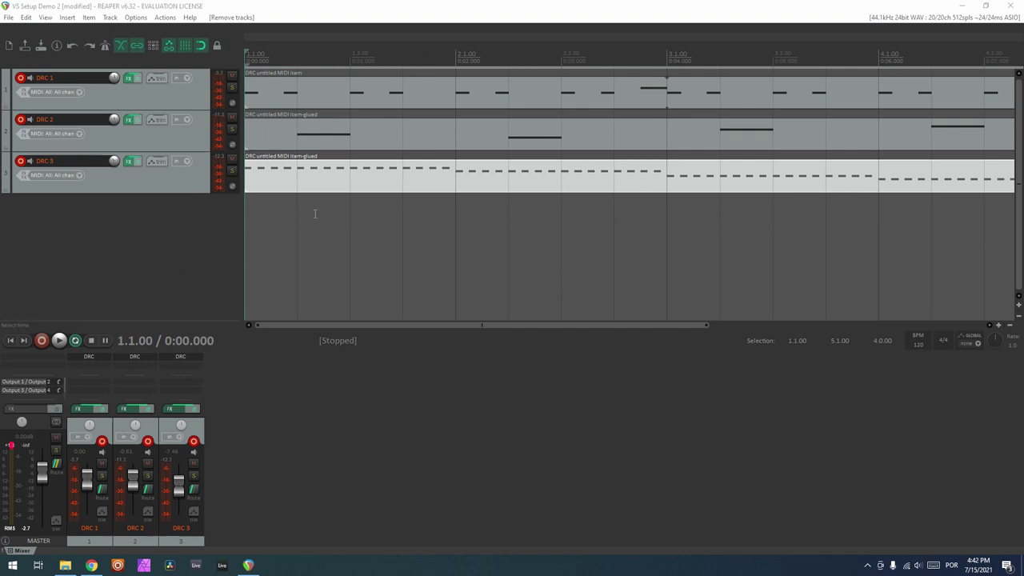
# Play the three DRC MIDI tracks through once from the start, then stop.
pyautogui.click(194, 226)
pyautogui.press('space')
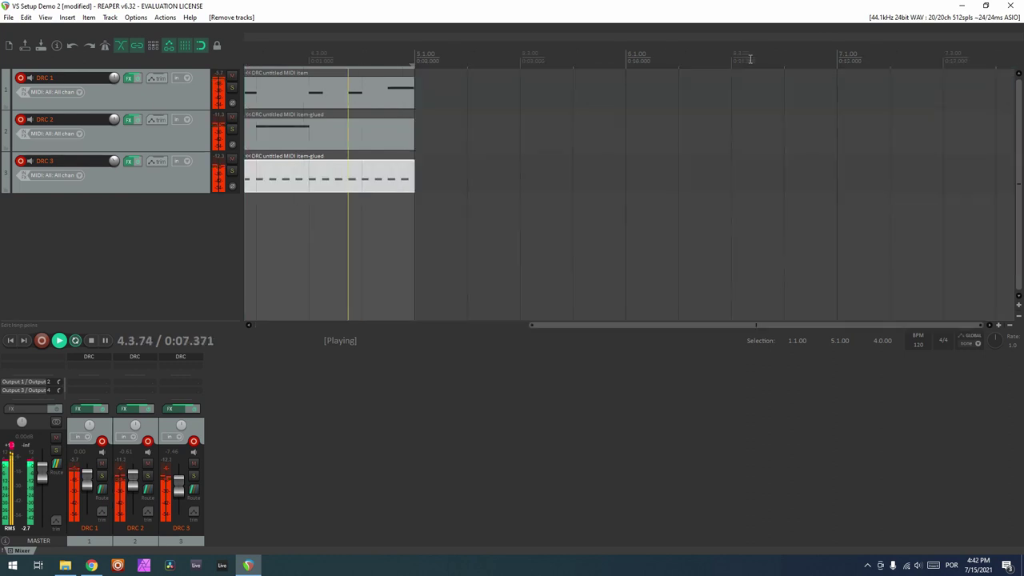
pyautogui.press('space')
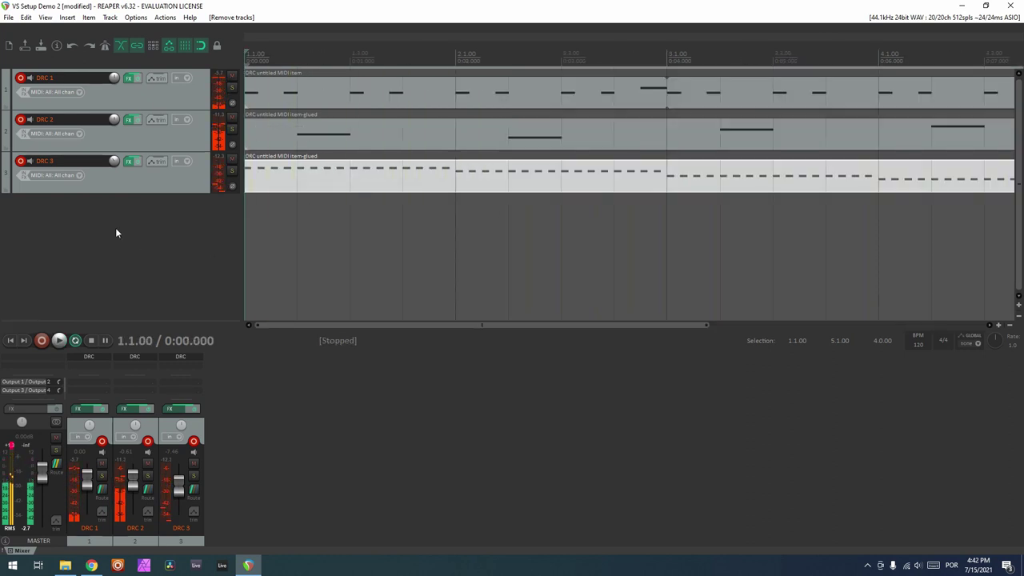
# Insert a new track hosting the VSTi VS (Imaginando) instrument, then close its plugin window.
pyautogui.rightClick(117, 212)
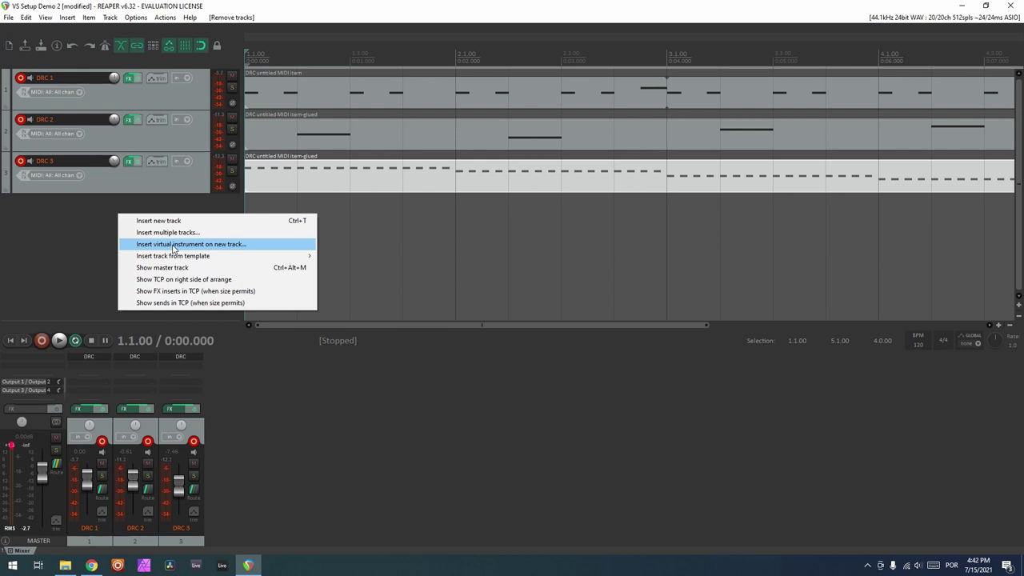
pyautogui.click(172, 245)
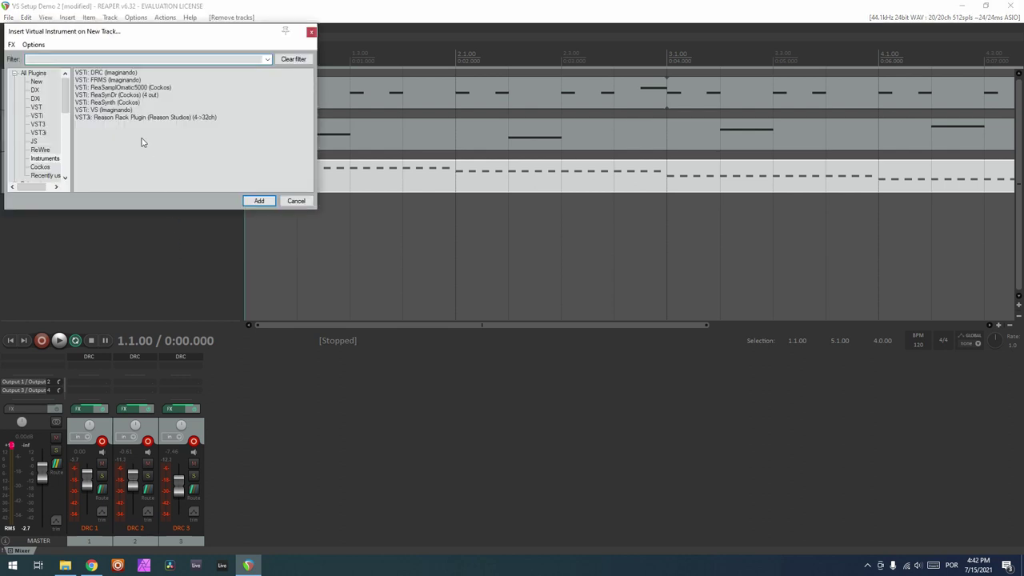
pyautogui.click(256, 202)
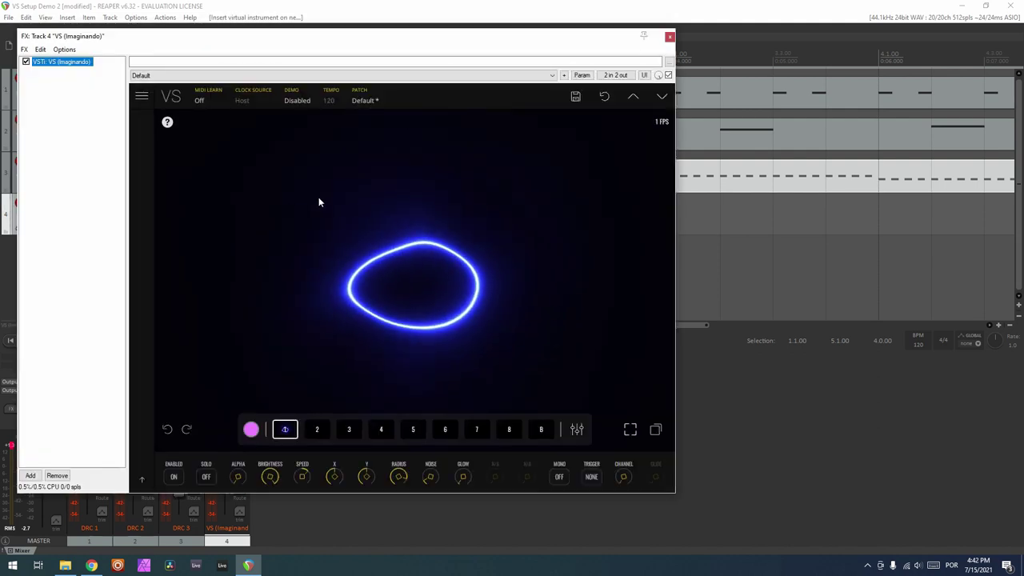
pyautogui.moveTo(306, 45); pyautogui.dragTo(523, 51)
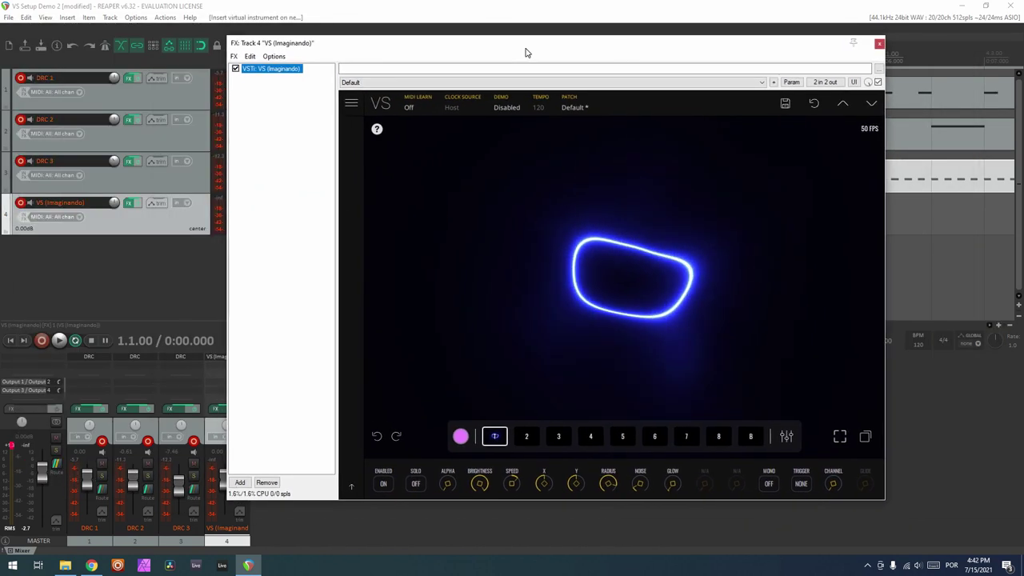
pyautogui.click(883, 43)
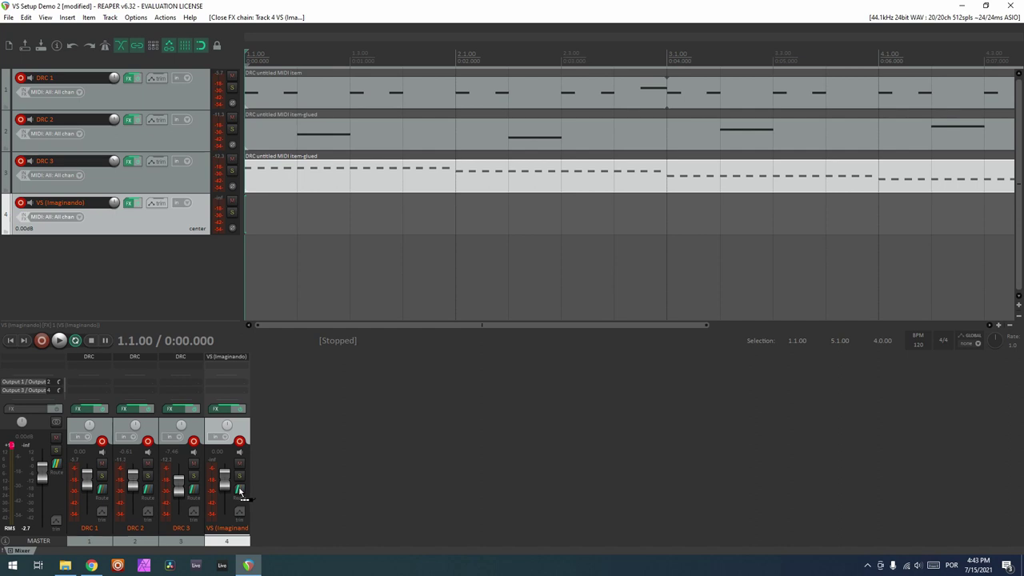
# Send DRC 1 to VS (Imaginando) as Pre-FX with MIDI on channel 1, testing with playback.
pyautogui.moveTo(240, 494); pyautogui.dragTo(241, 493)
pyautogui.moveTo(347, 502); pyautogui.dragTo(419, 325)
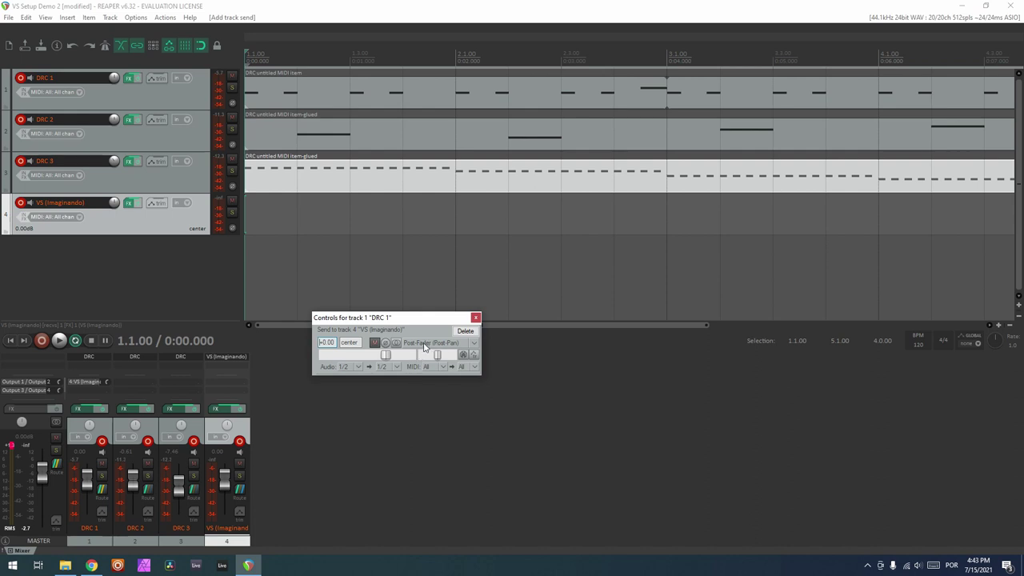
pyautogui.click(440, 346)
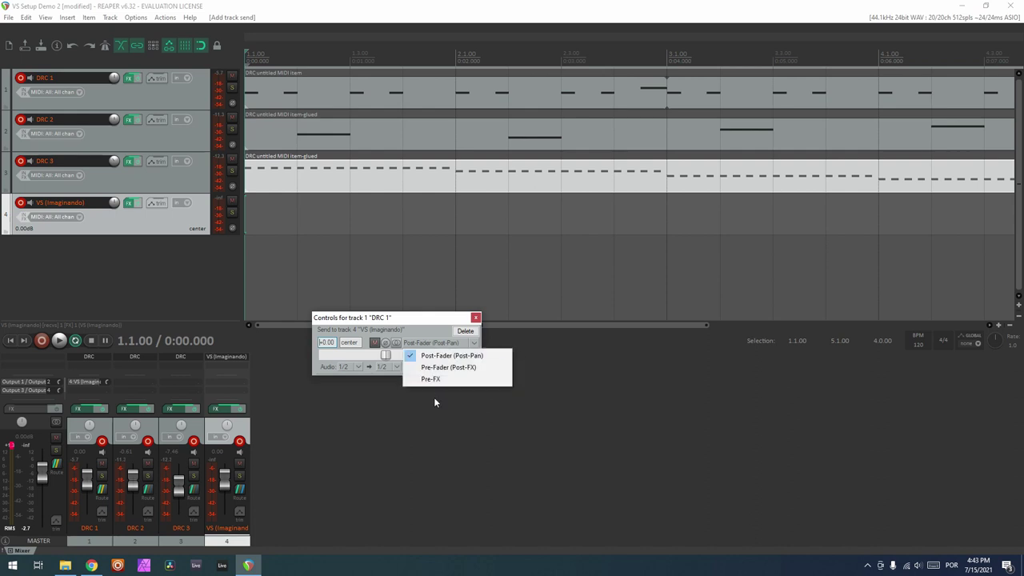
pyautogui.click(437, 380)
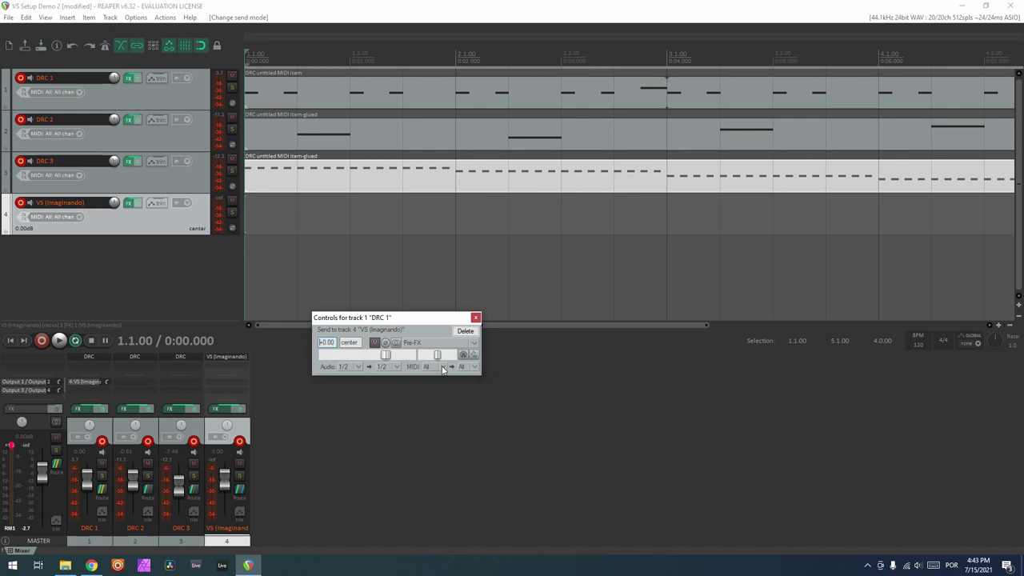
pyautogui.click(471, 368)
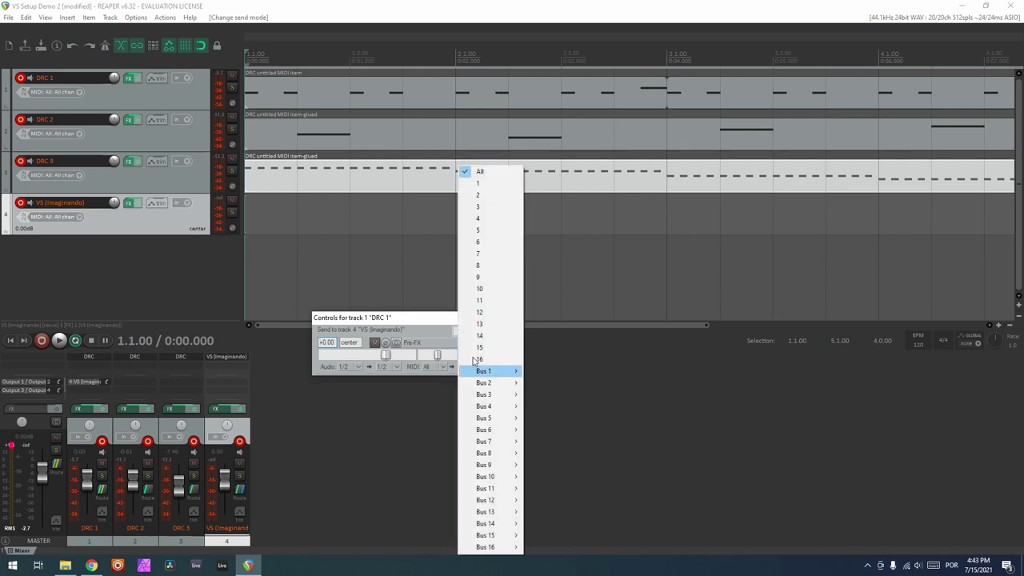
pyautogui.click(484, 194)
pyautogui.press('space')
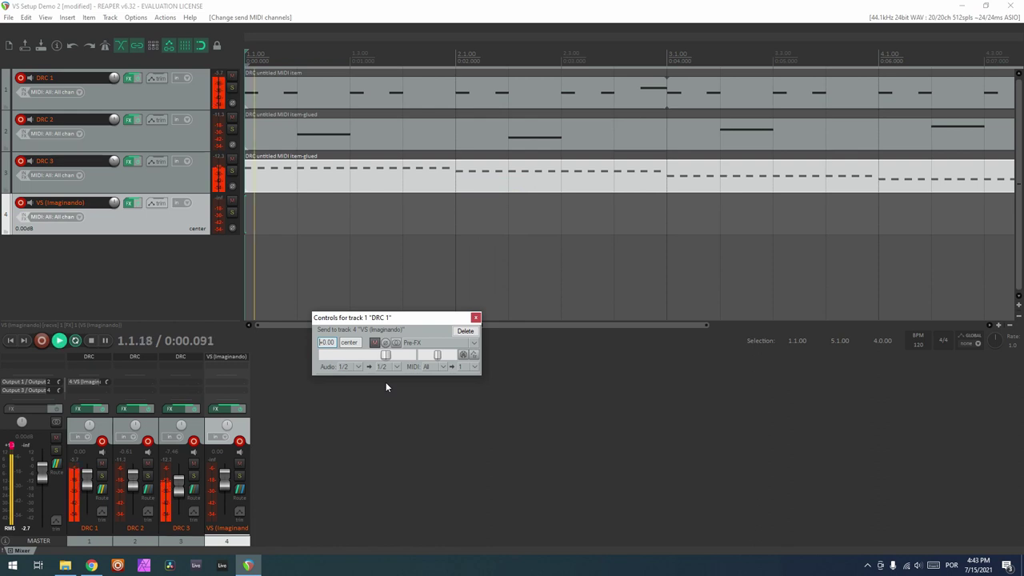
pyautogui.click(475, 318)
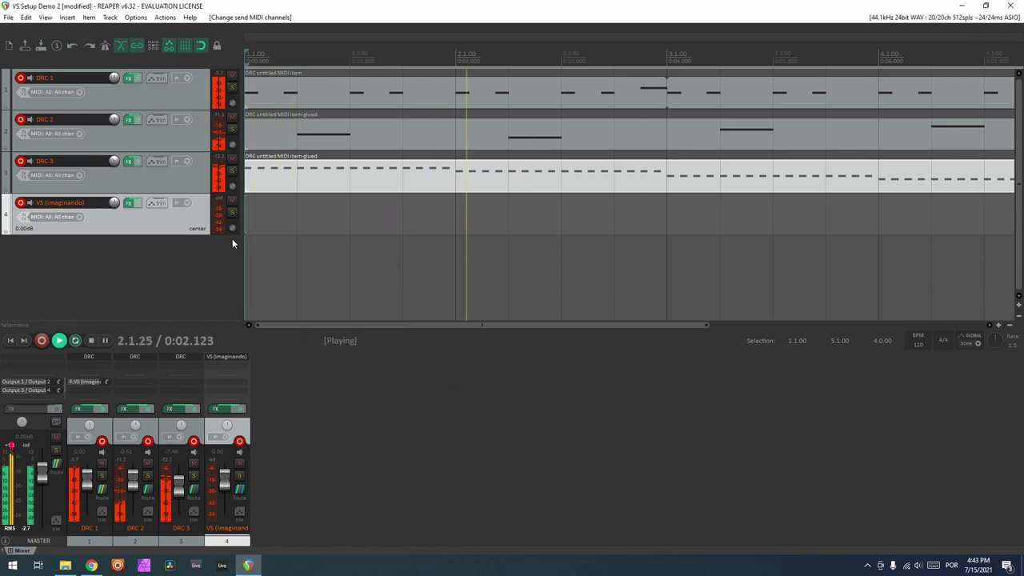
pyautogui.press('space')
# During playback, switch the VS layer's TRIGGER from NONE to MIDI.
pyautogui.click(130, 204)
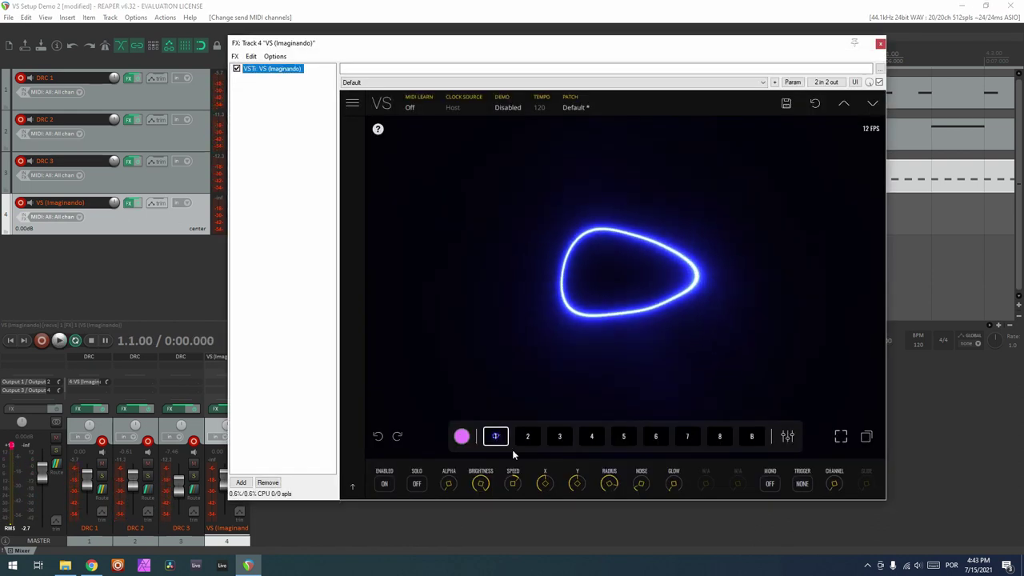
pyautogui.press('space')
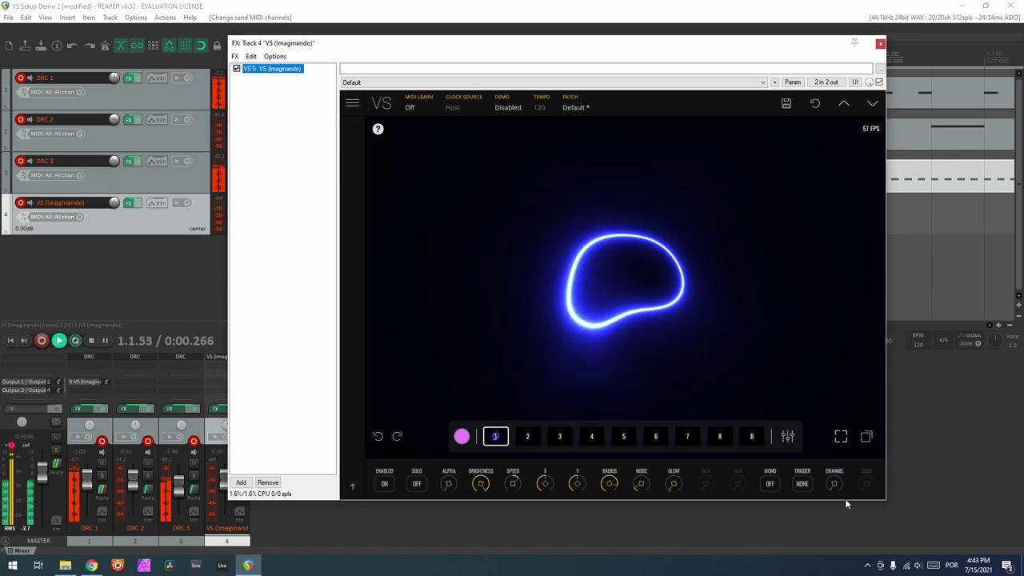
pyautogui.click(803, 482)
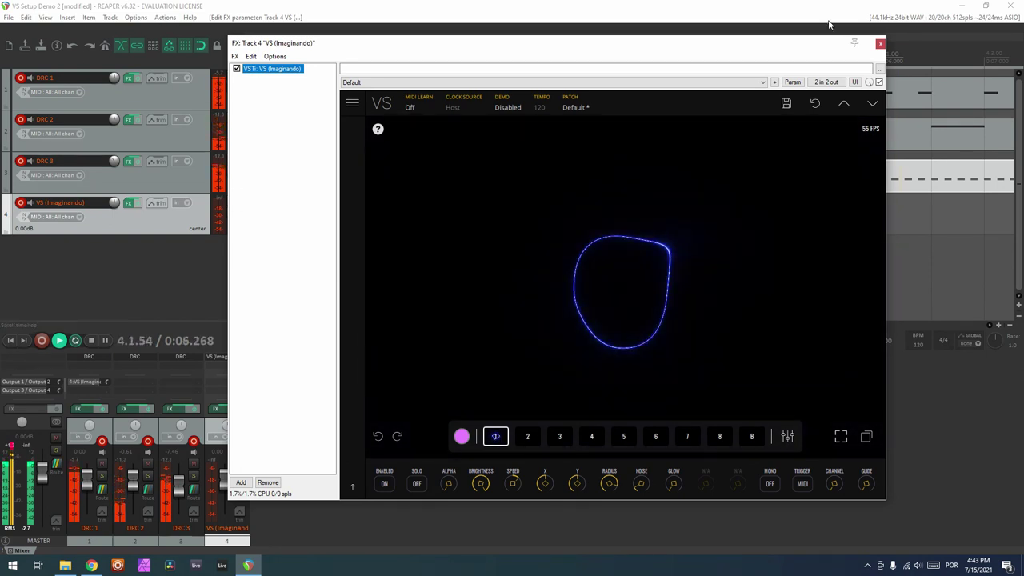
# In track 4's routing, add a Pre-FX receive from DRC 2 on MIDI channel 2.
pyautogui.click(880, 45)
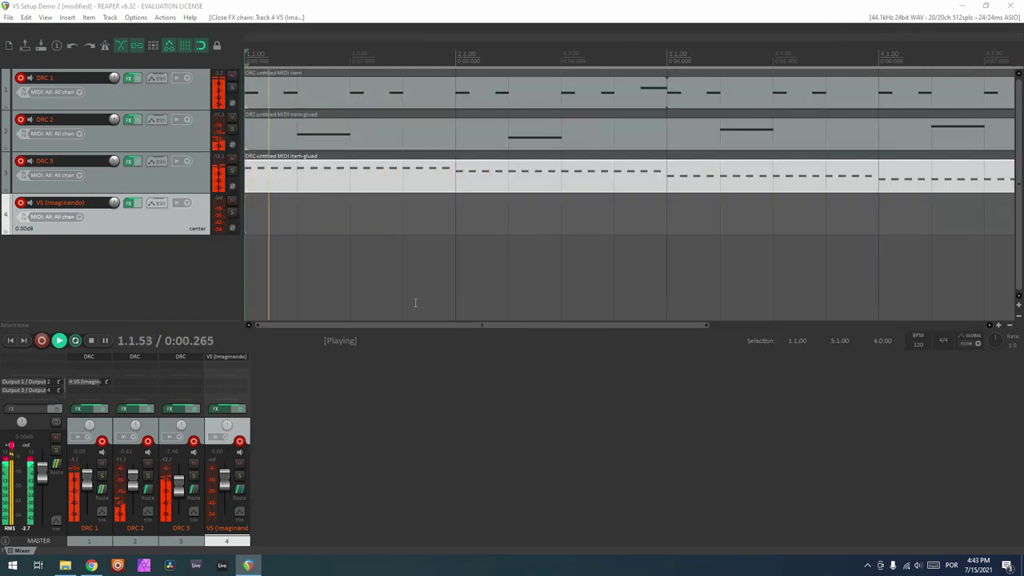
pyautogui.press('space')
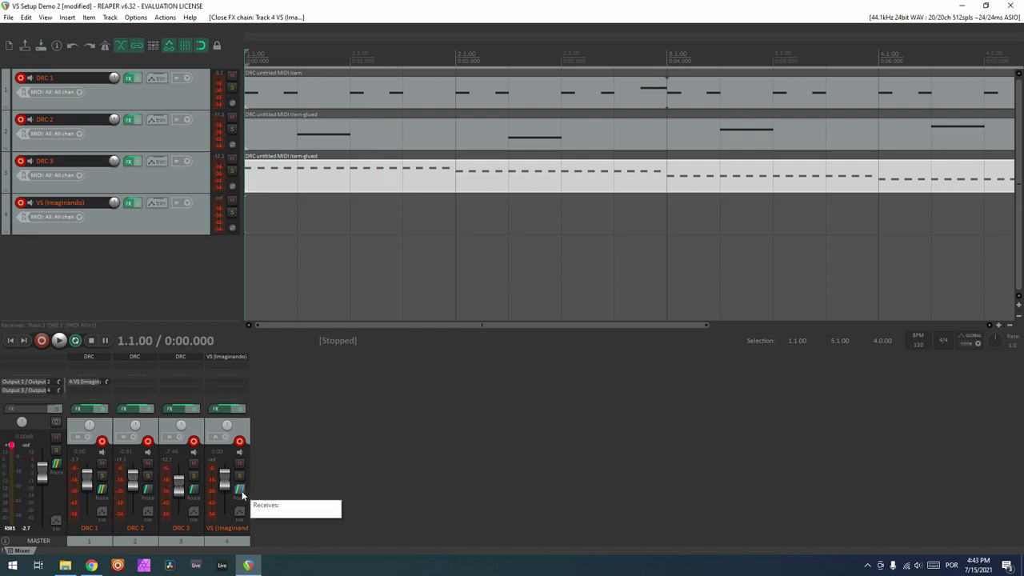
pyautogui.click(242, 492)
pyautogui.moveTo(476, 415); pyautogui.dragTo(596, 174)
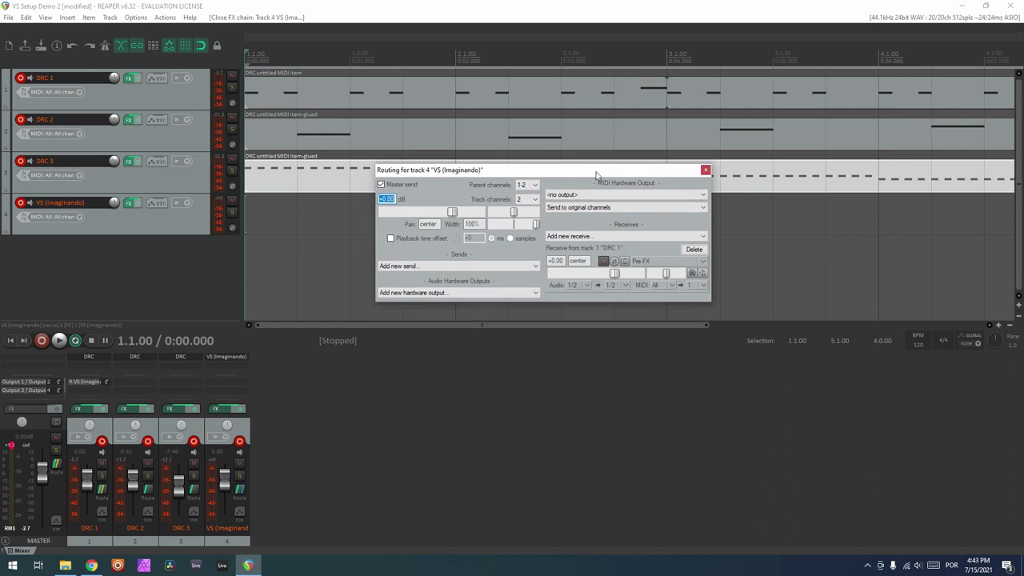
pyautogui.click(609, 238)
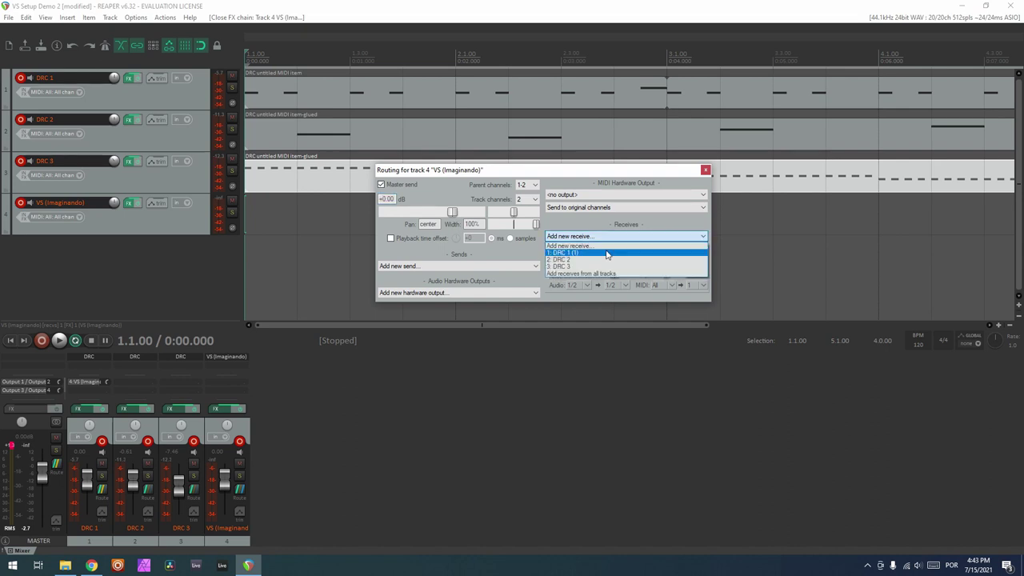
pyautogui.click(606, 262)
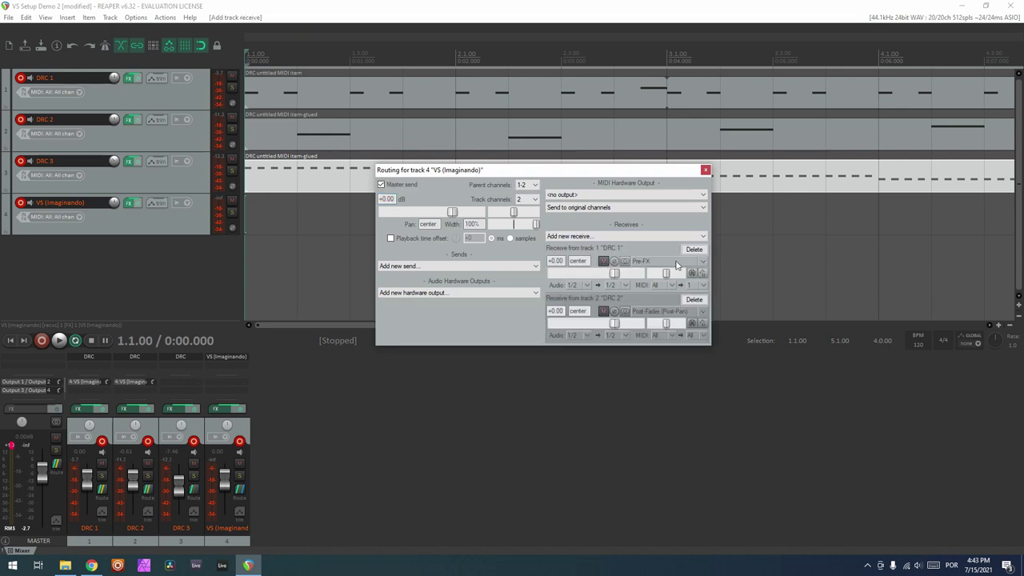
pyautogui.click(667, 321)
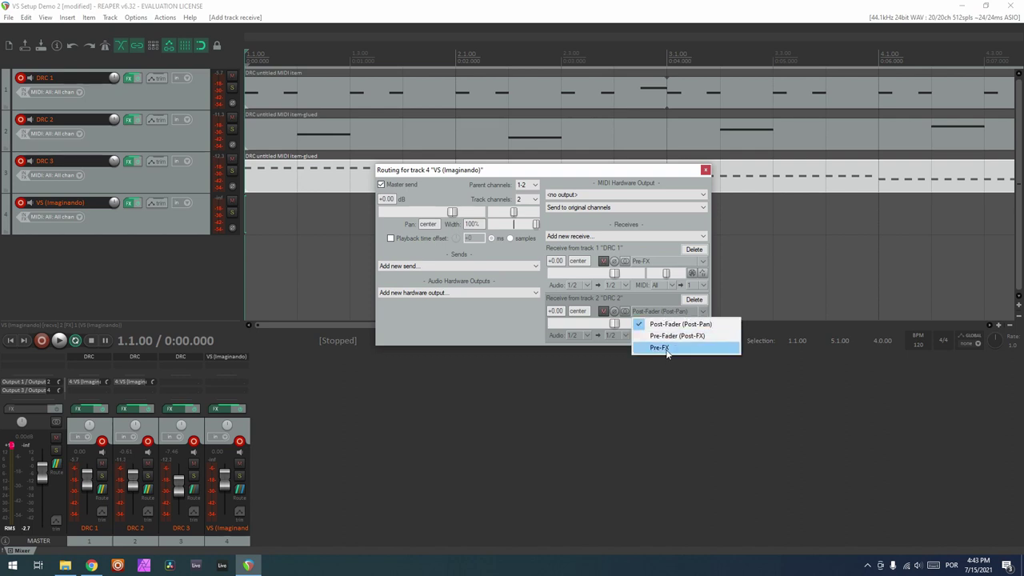
pyautogui.click(669, 347)
pyautogui.click(693, 335)
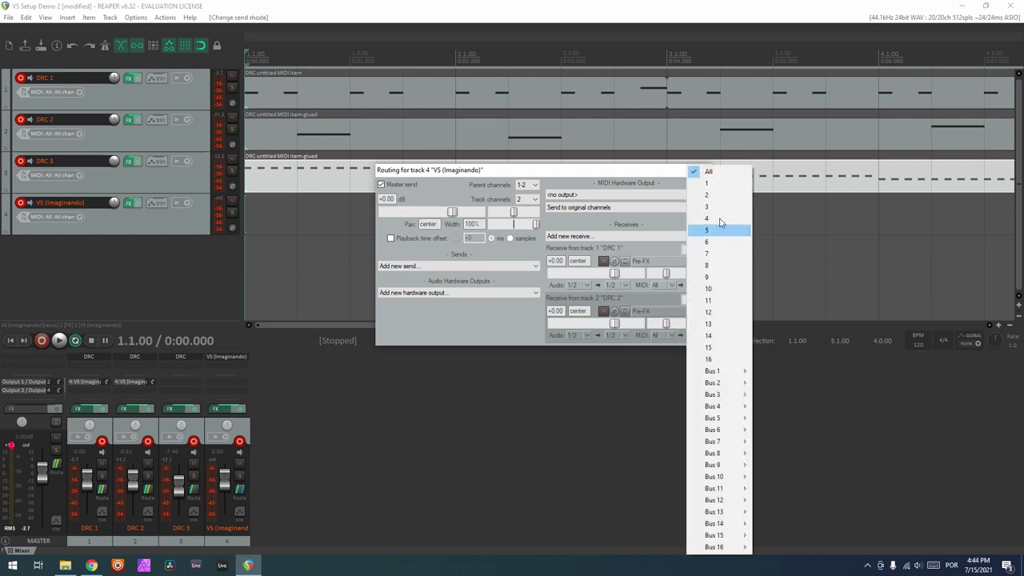
pyautogui.click(720, 203)
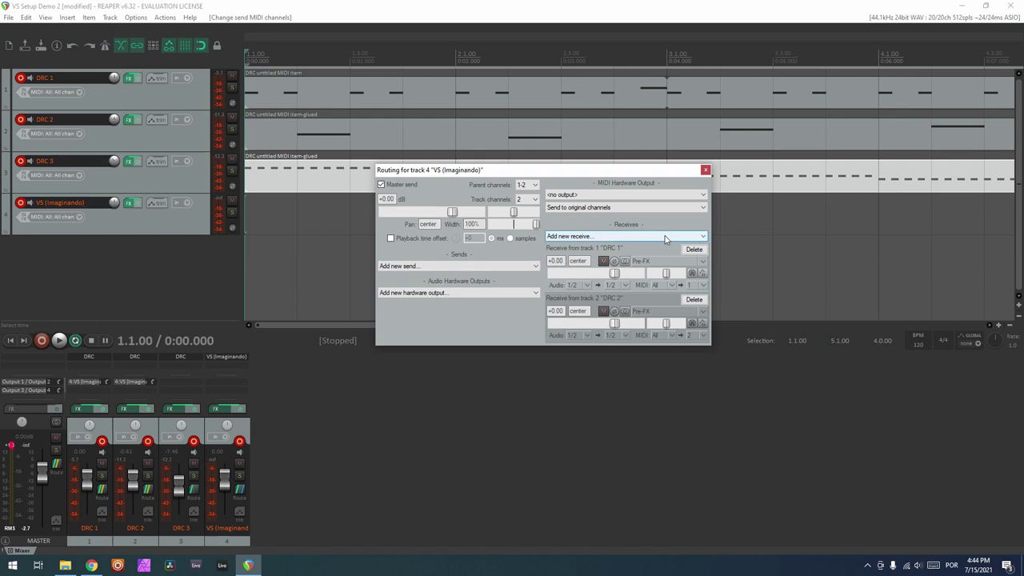
# Add receives from all other tracks and make the DRC 3 receive Pre-FX.
pyautogui.click(664, 236)
pyautogui.click(653, 273)
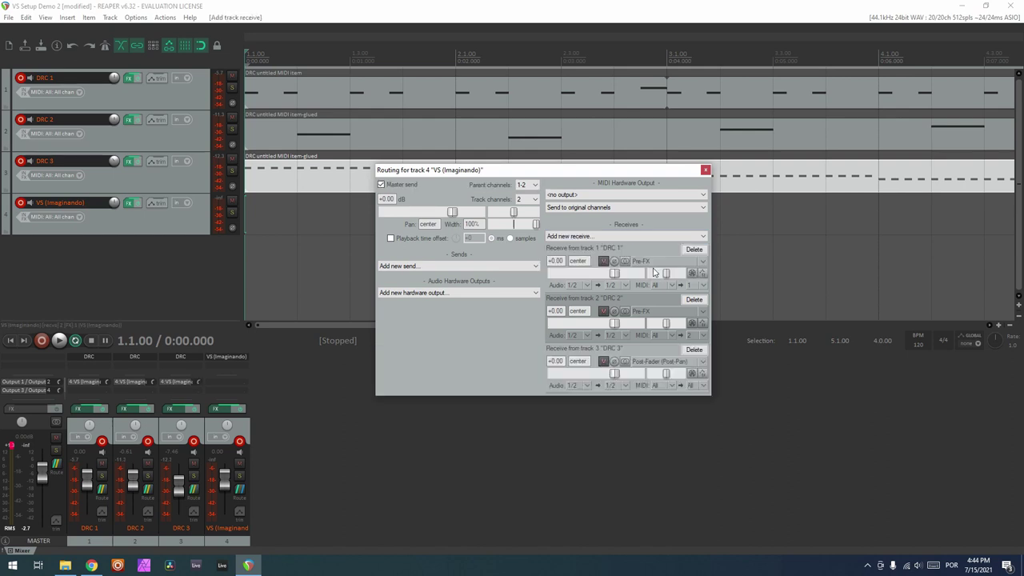
pyautogui.click(663, 370)
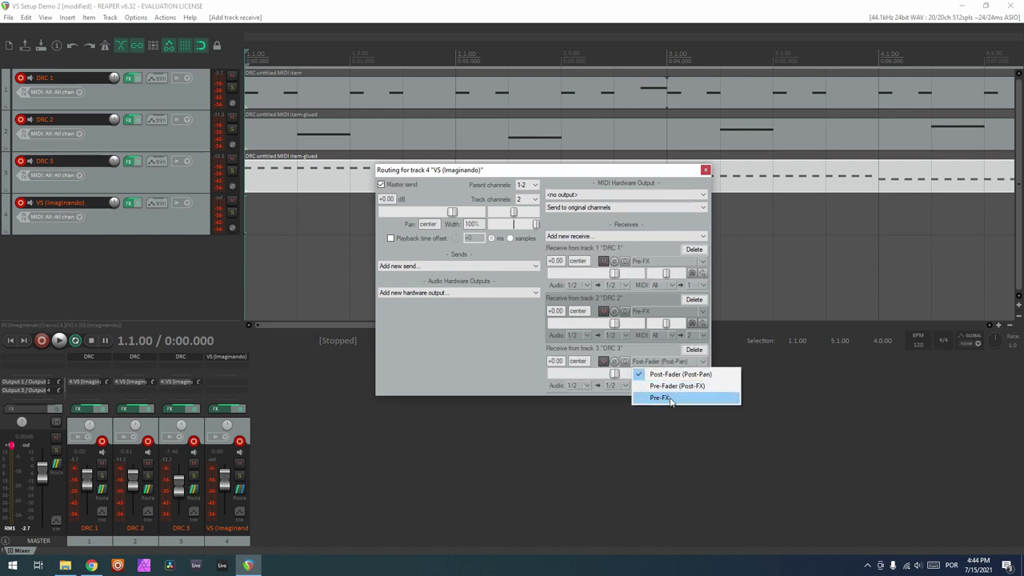
pyautogui.click(652, 397)
pyautogui.click(700, 387)
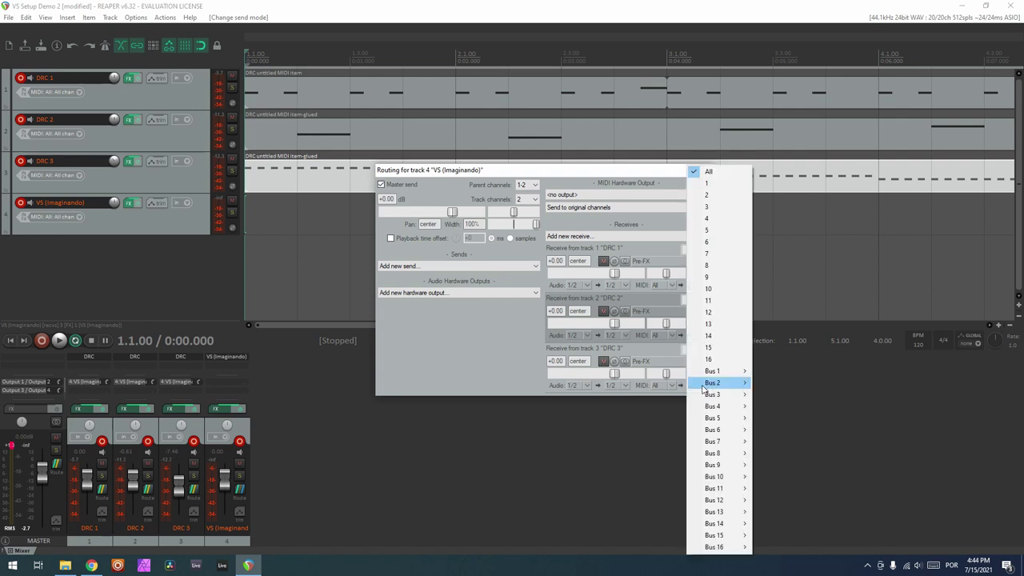
# Route the DRC 3 receive to MIDI channel 3 and start playback.
pyautogui.click(717, 210)
pyautogui.click(705, 170)
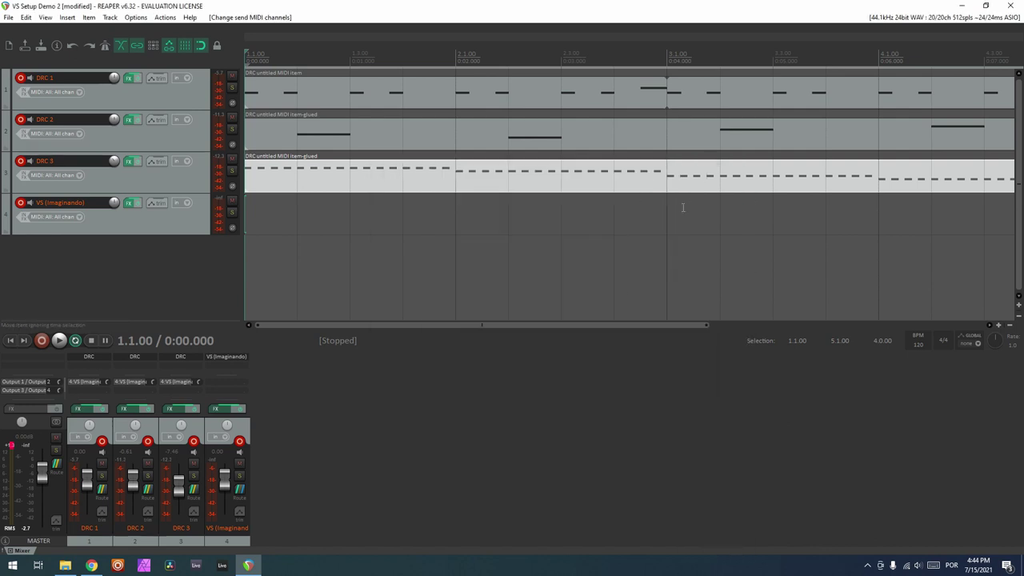
pyautogui.press('space')
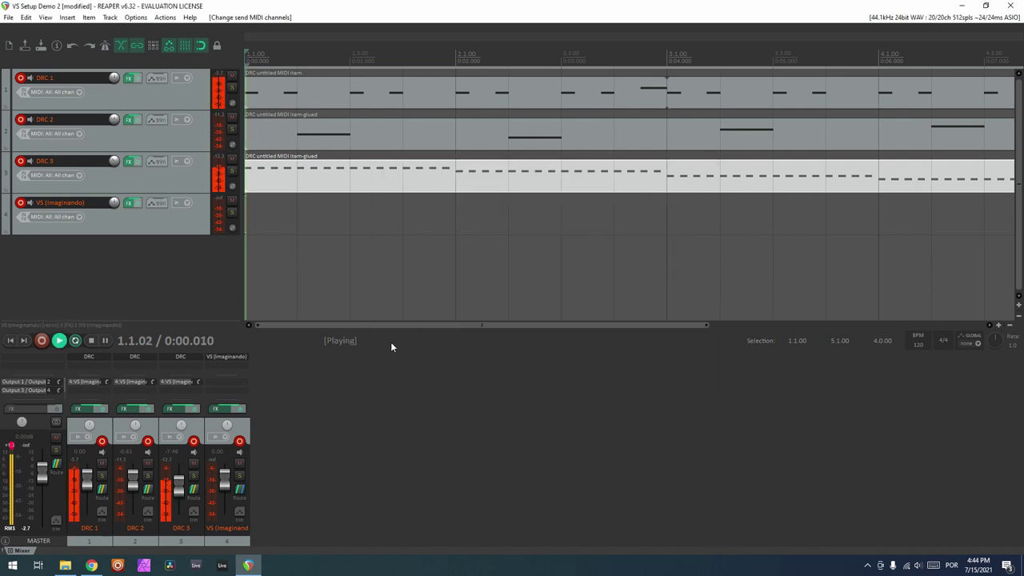
pyautogui.click(131, 203)
# Enable VS layer 2 with Simple Shapes material, MIDI channel 2, triggered by MIDI.
pyautogui.click(527, 436)
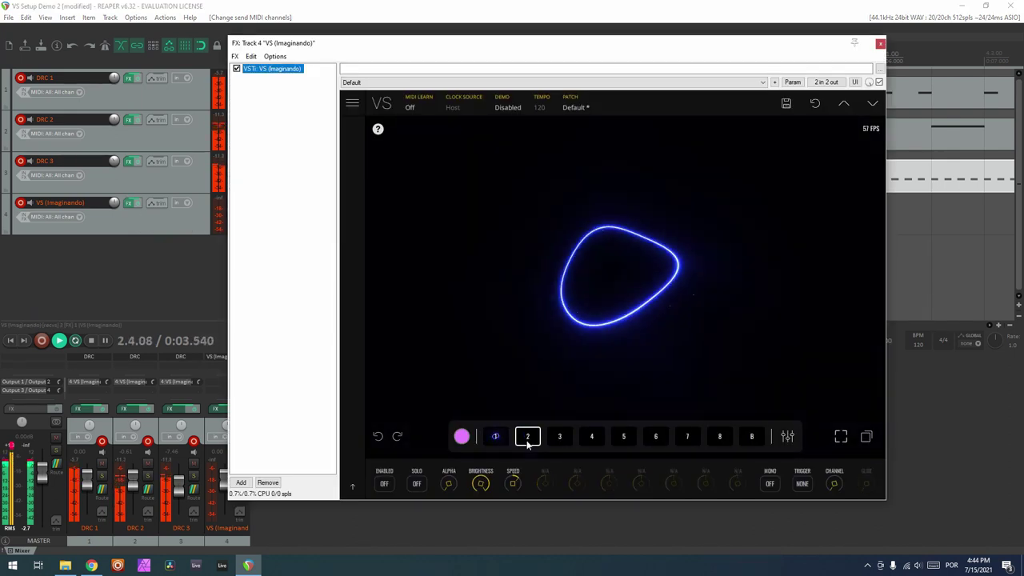
pyautogui.click(528, 437)
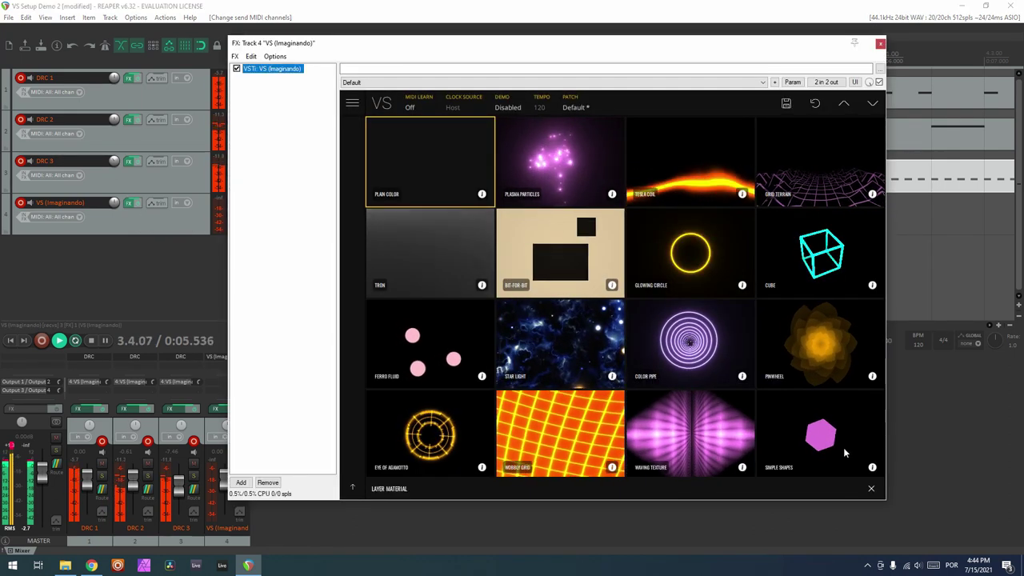
pyautogui.click(871, 488)
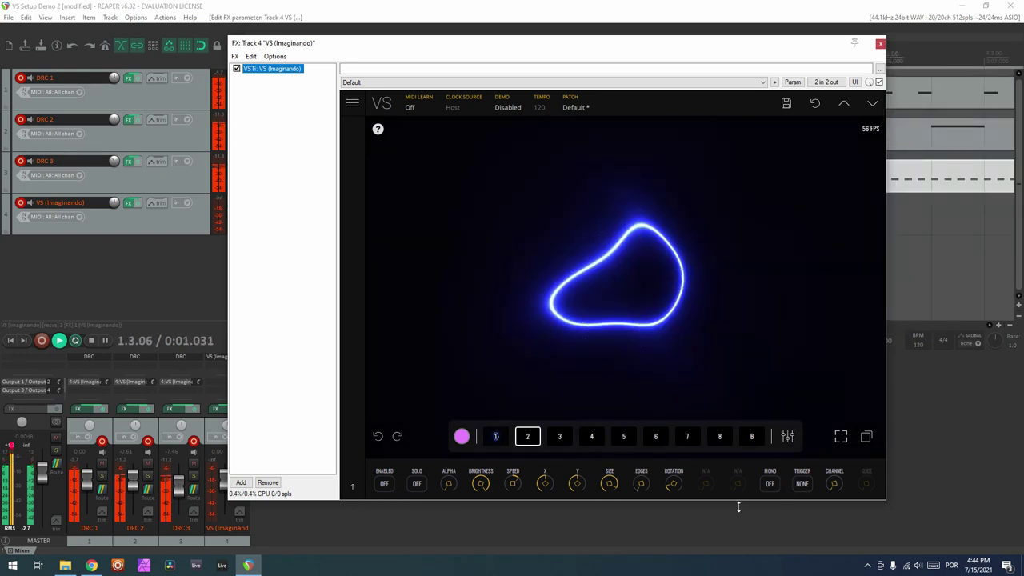
pyautogui.click(385, 484)
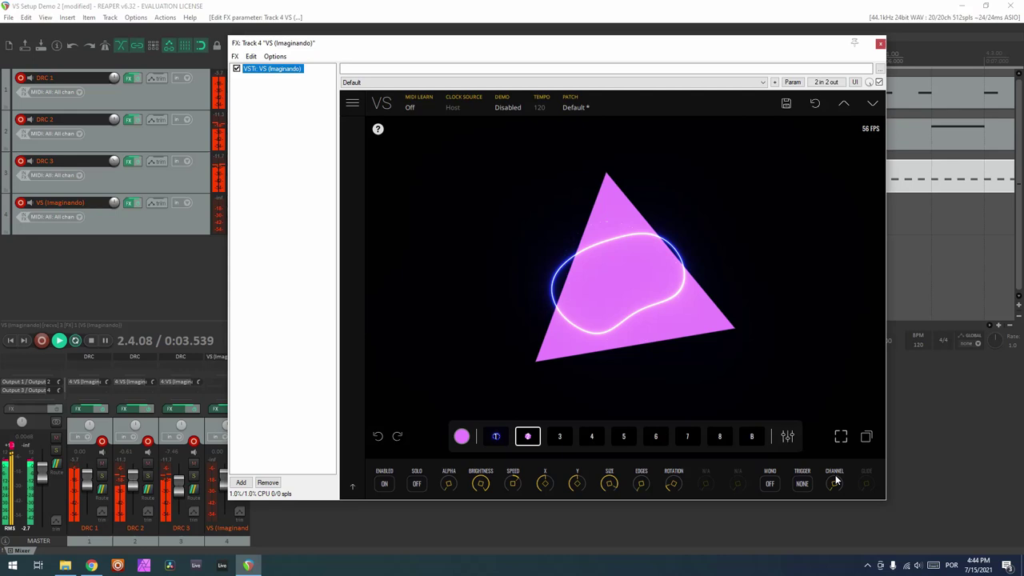
pyautogui.moveTo(833, 483); pyautogui.dragTo(866, 476)
pyautogui.click(801, 483)
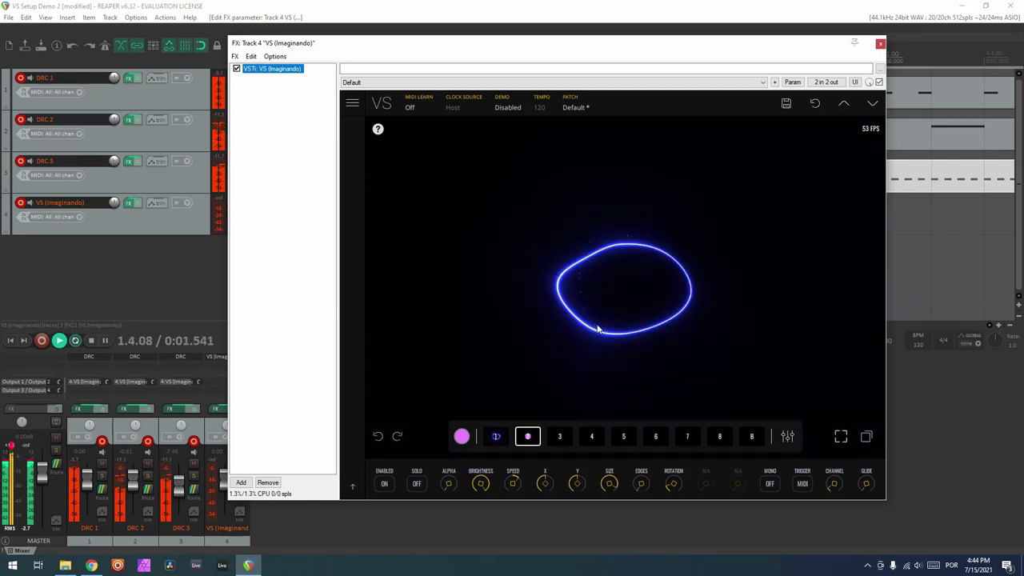
# Enable VS layer 3 with a new material, triggered by MIDI on channel 3.
pyautogui.click(560, 436)
pyautogui.click(560, 436)
pyautogui.scroll(-5, 656, 310)
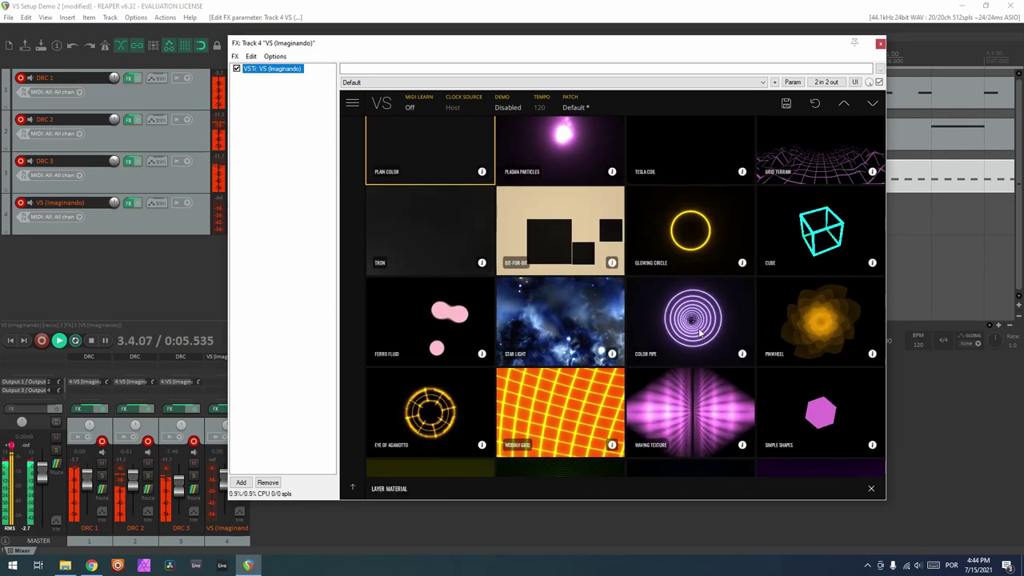
pyautogui.click(689, 299)
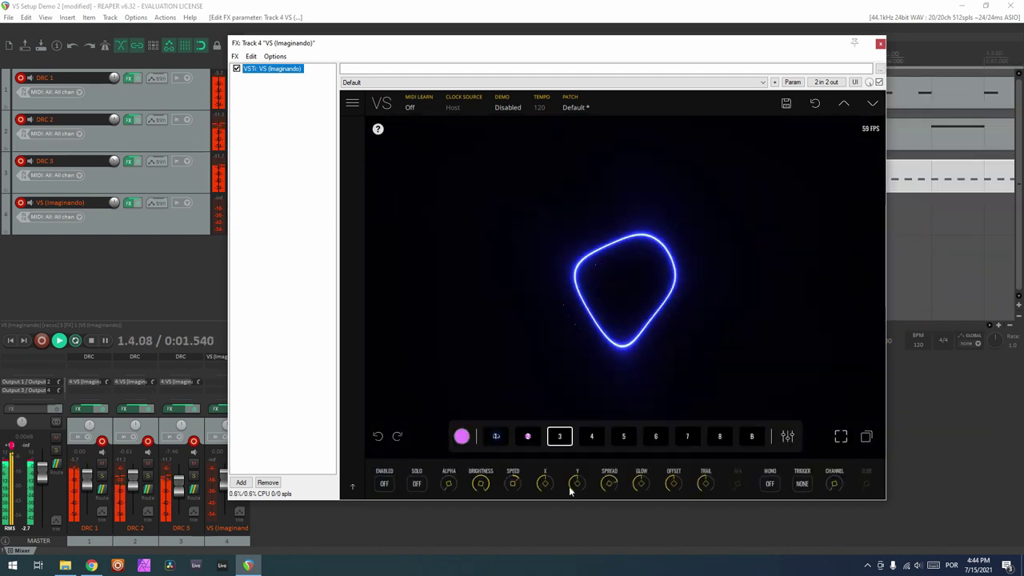
pyautogui.click(803, 483)
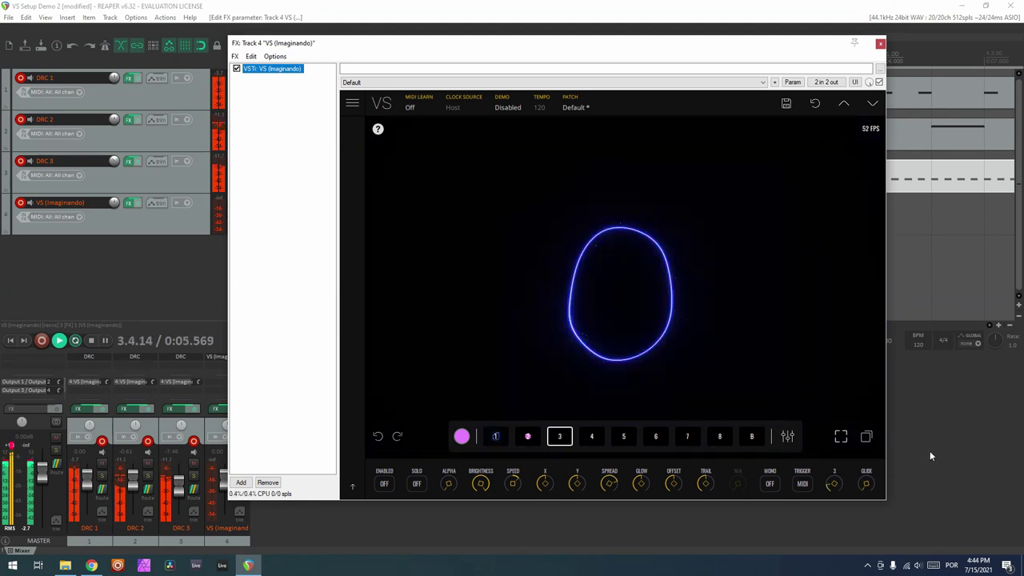
pyautogui.click(388, 484)
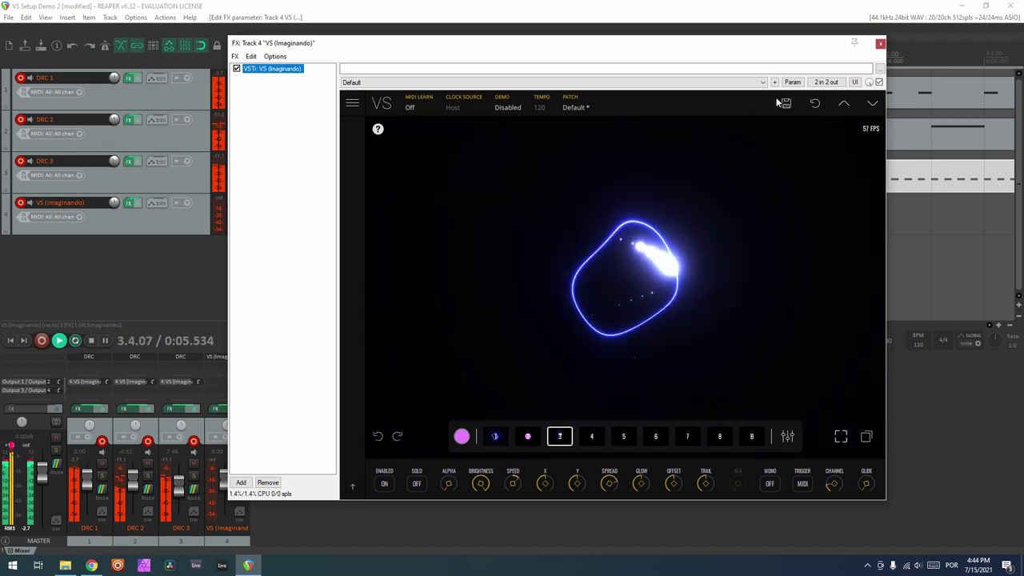
# Add a new empty track and move it to the top of the track list.
pyautogui.click(879, 44)
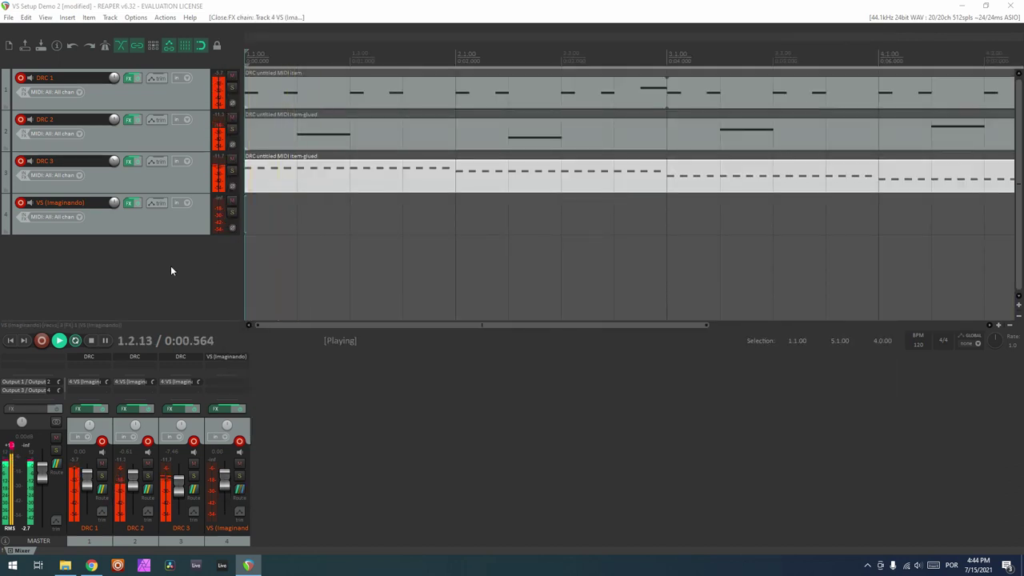
pyautogui.press('space')
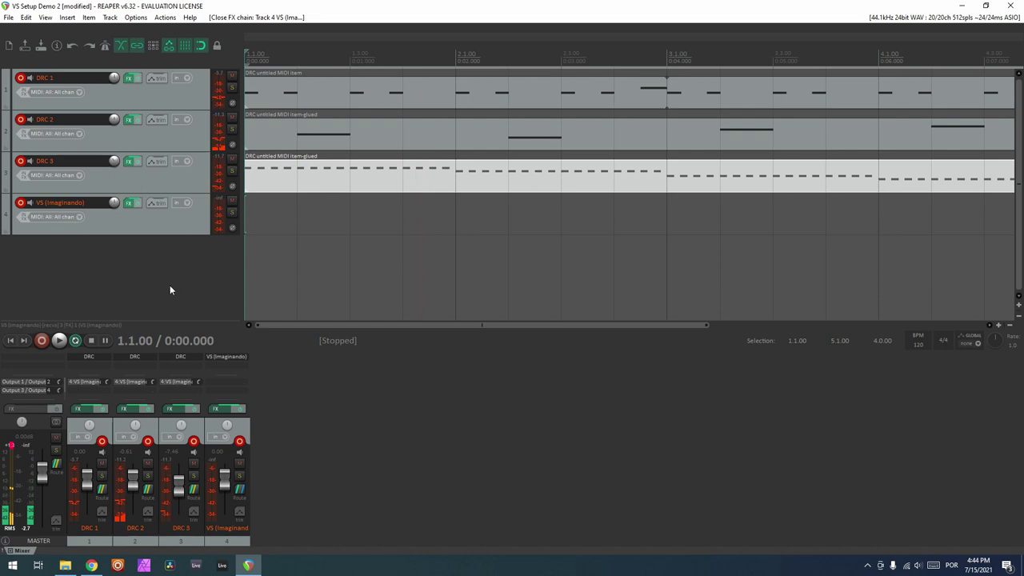
pyautogui.doubleClick(113, 252)
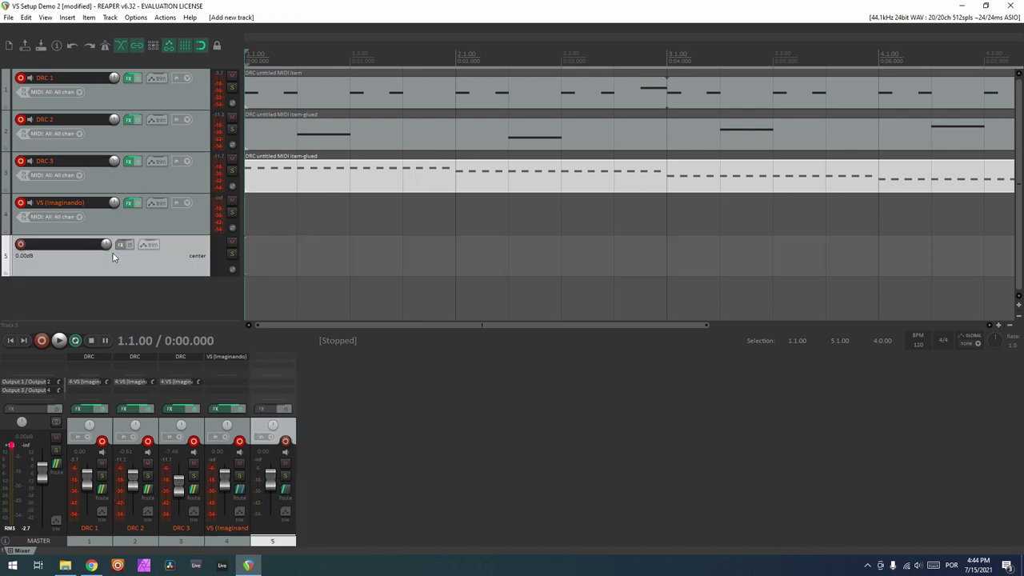
pyautogui.moveTo(115, 262); pyautogui.dragTo(119, 92)
# Nest DRC 1–3 as children of the new top folder track and play it back.
pyautogui.click(132, 141)
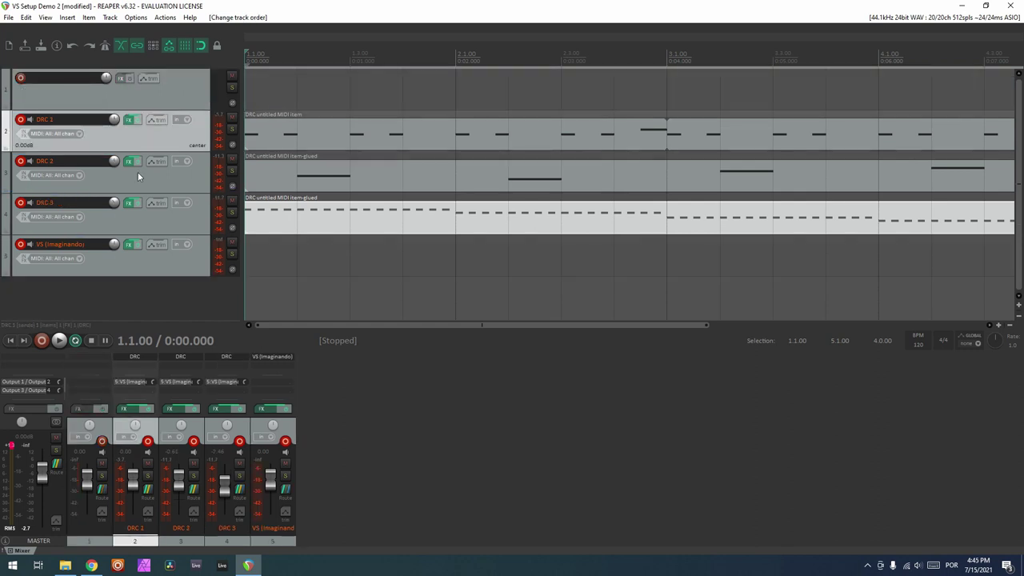
pyautogui.keyDown('ctrl'); pyautogui.click(137, 179); pyautogui.keyUp('ctrl')
pyautogui.keyDown('ctrl'); pyautogui.click(157, 214); pyautogui.keyUp('ctrl')
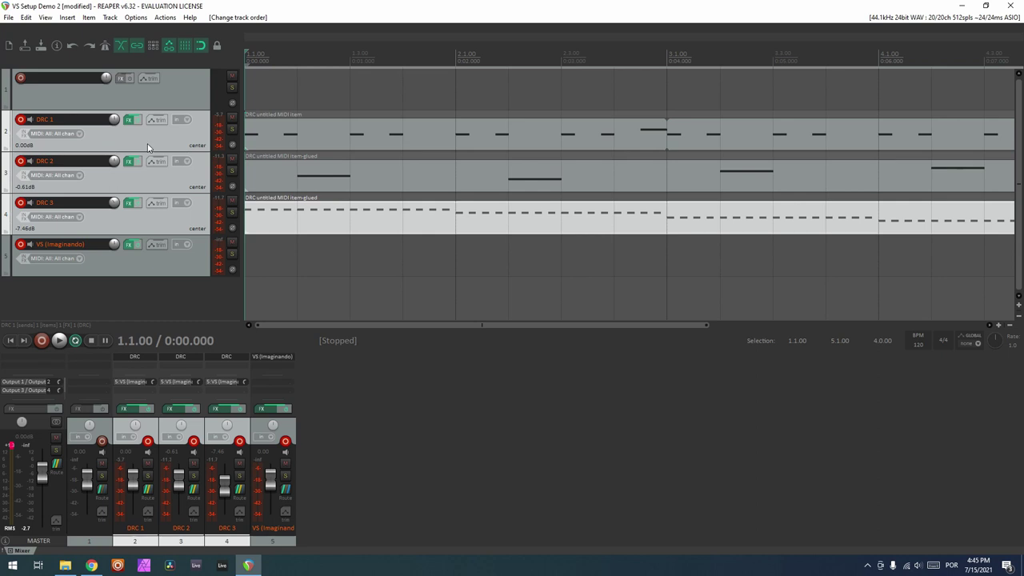
pyautogui.moveTo(146, 144); pyautogui.dragTo(162, 100)
pyautogui.moveTo(70, 147); pyautogui.dragTo(168, 90)
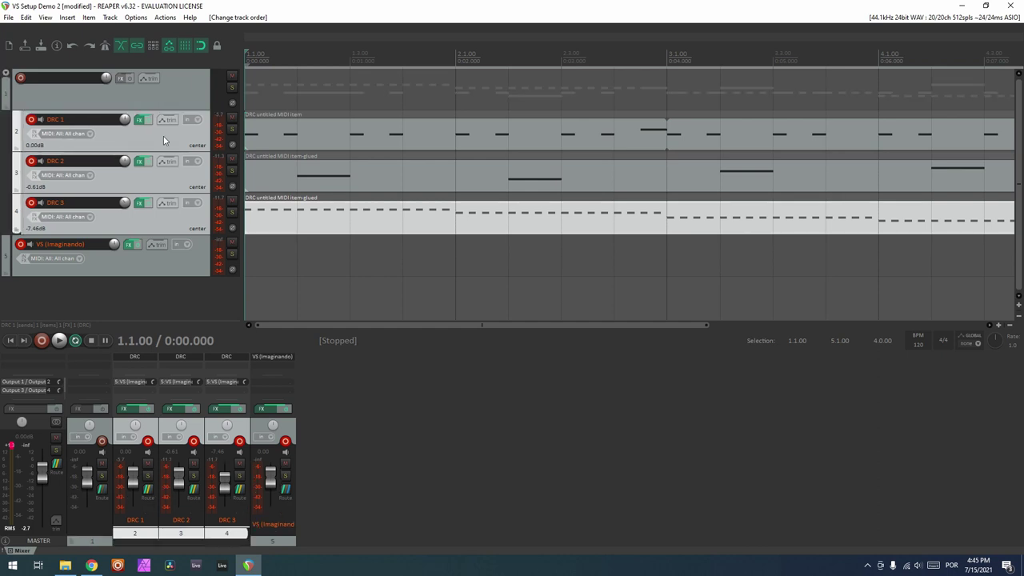
pyautogui.click(136, 92)
pyautogui.press('space')
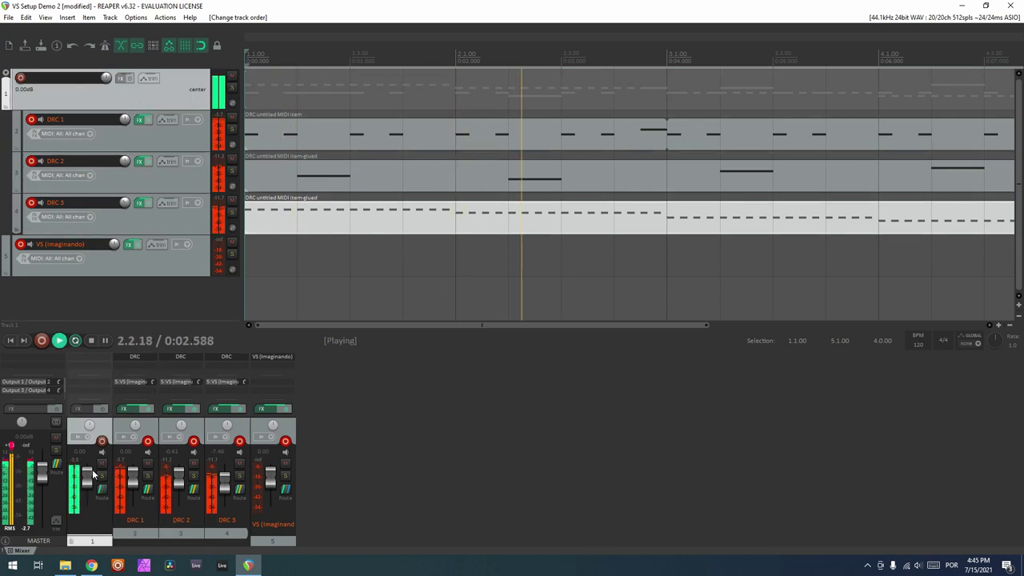
pyautogui.press('space')
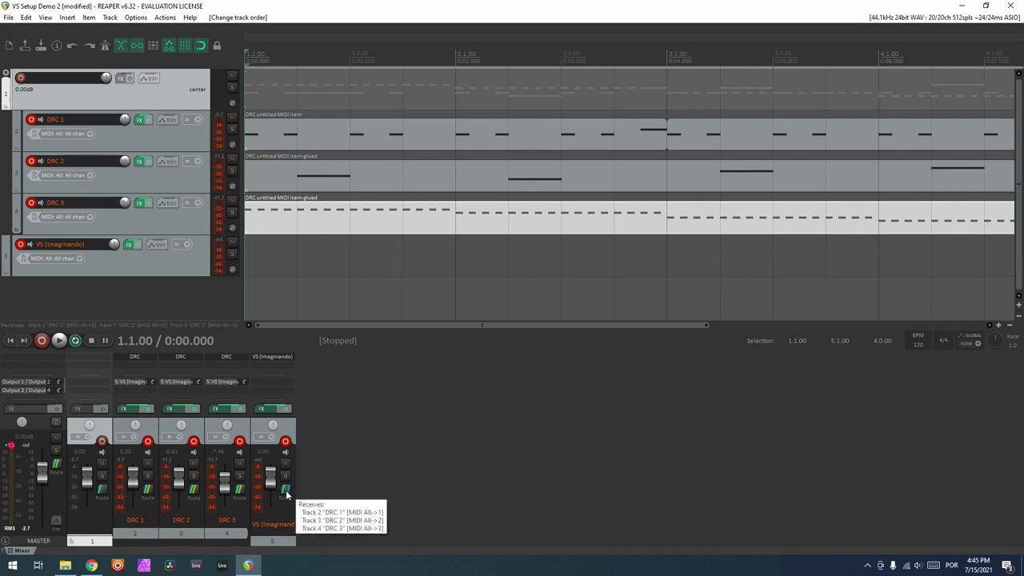
# Add a receive from the track 1 folder to VS (Imaginando), then mute VS and play.
pyautogui.click(286, 491)
pyautogui.moveTo(556, 326); pyautogui.dragTo(608, 204)
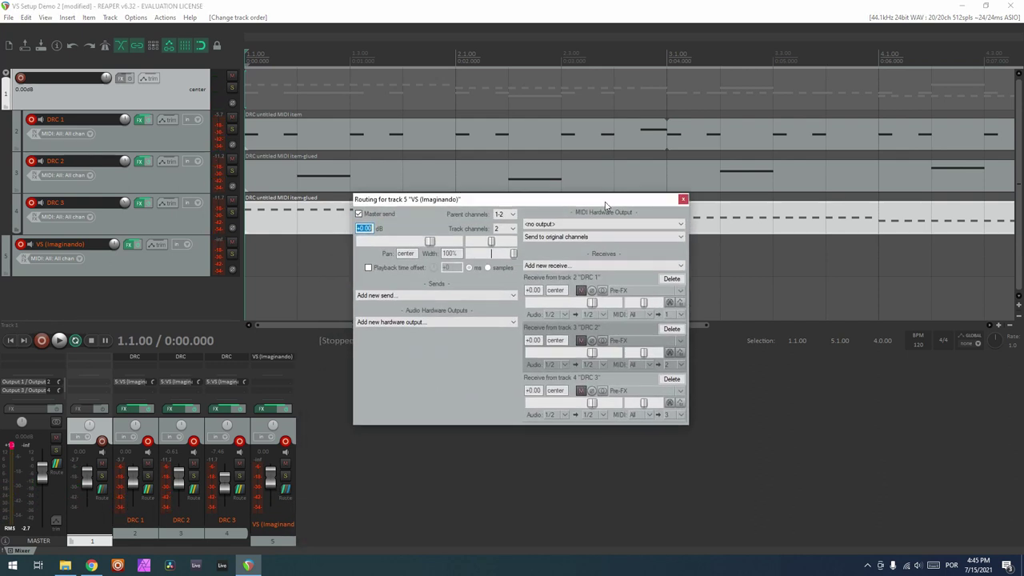
pyautogui.click(602, 265)
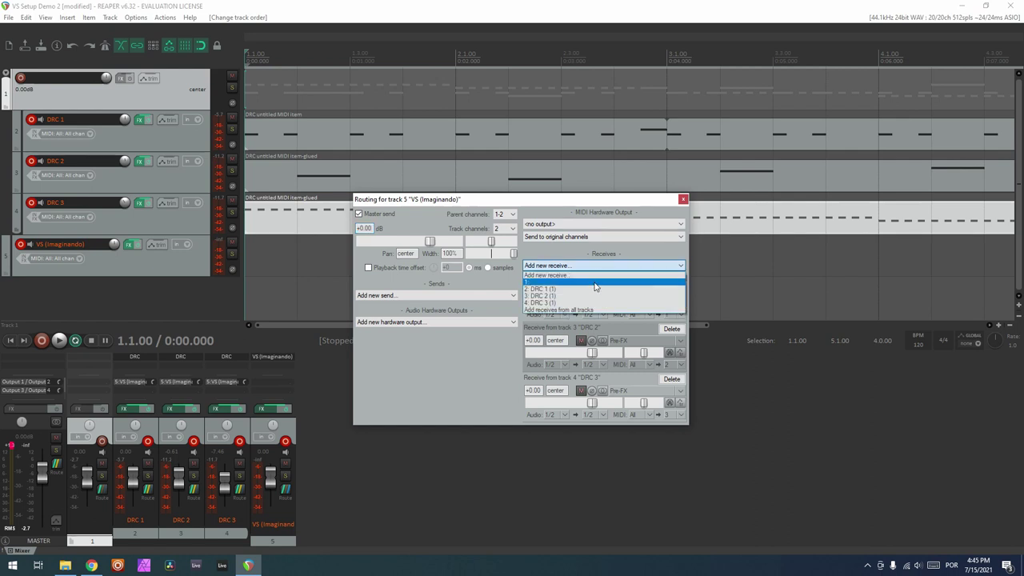
pyautogui.click(594, 283)
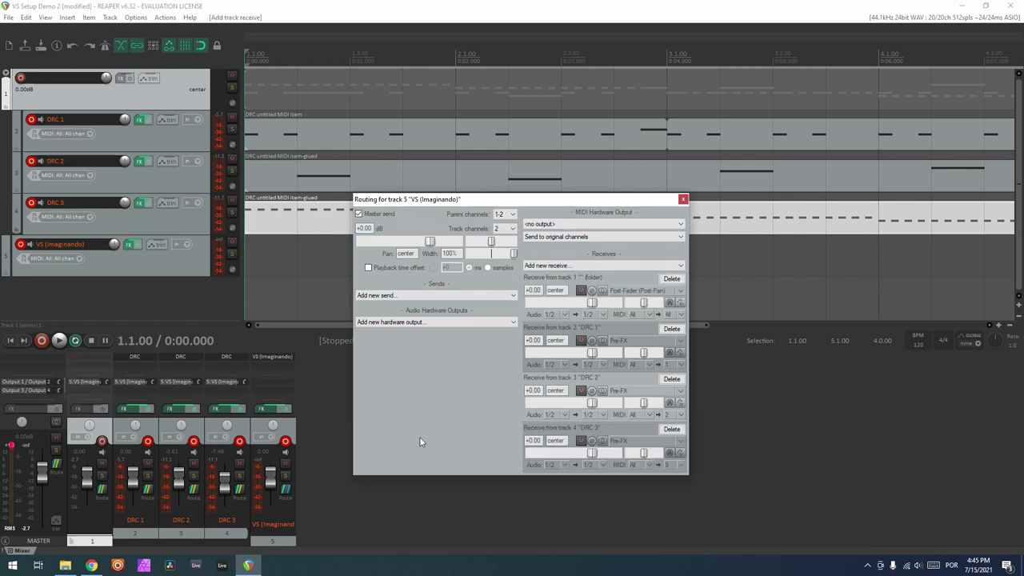
pyautogui.press('space')
pyautogui.press('space')
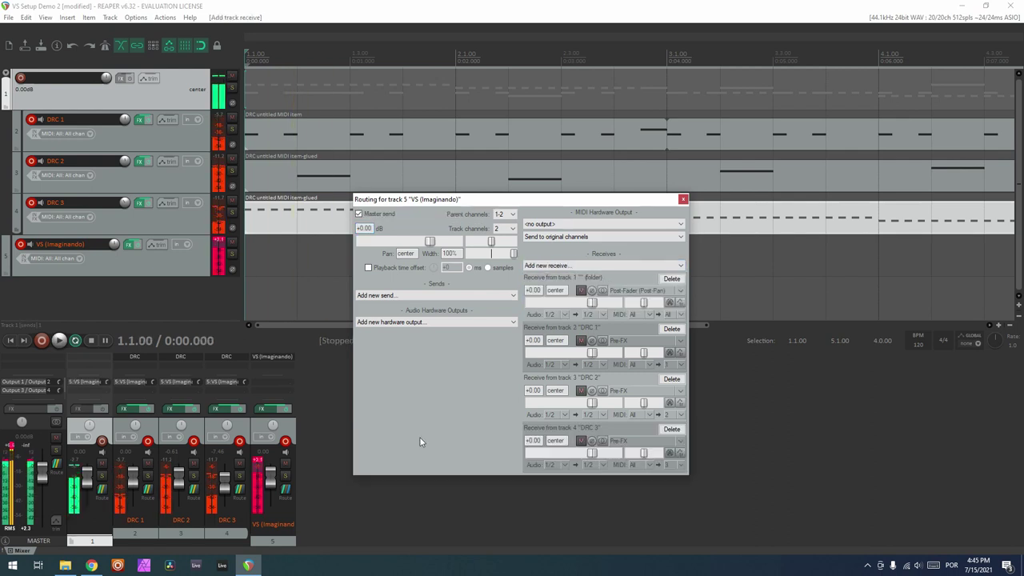
pyautogui.click(286, 463)
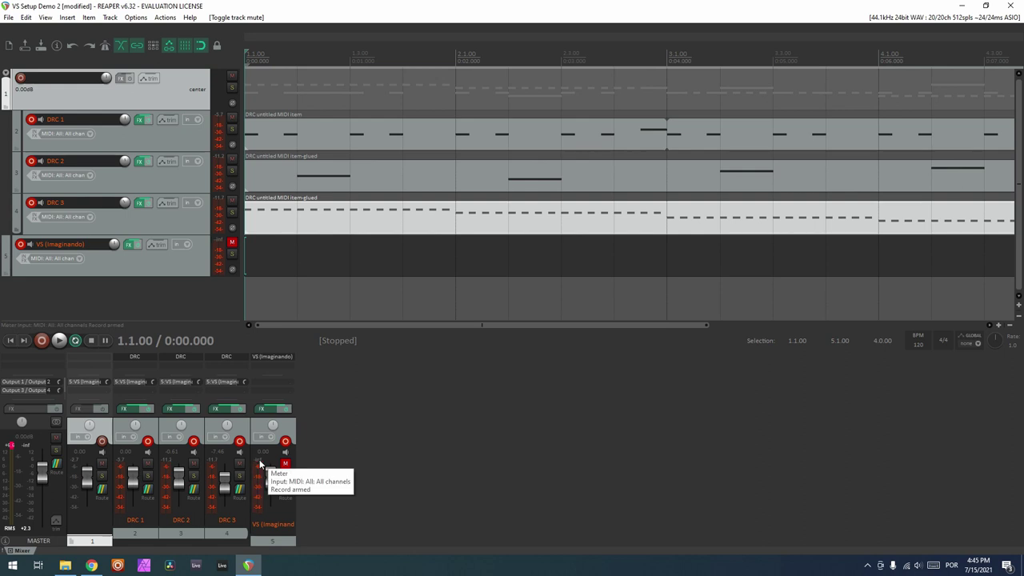
pyautogui.press('space')
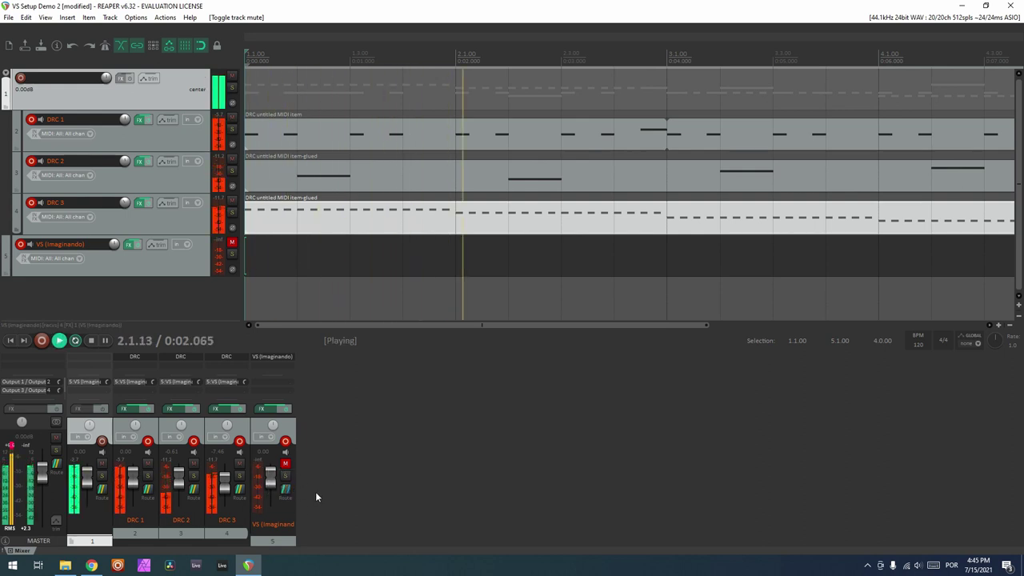
# Open the VS plugin, expand the layer's modulation panel, and stop playback.
pyautogui.click(130, 246)
pyautogui.click(787, 438)
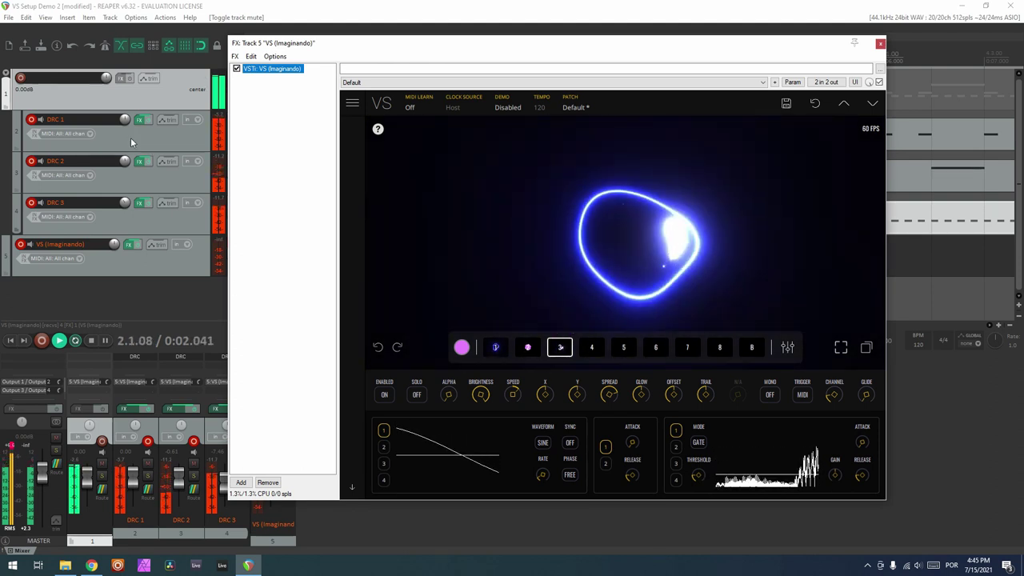
pyautogui.press('space')
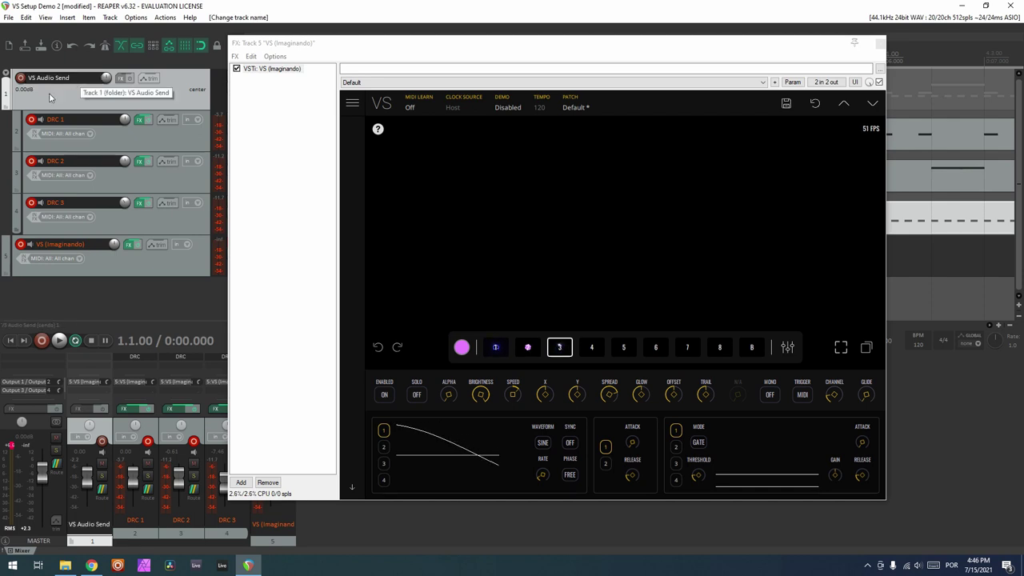
# After a brief playback check, load the wavy line pattern material onto VS layer 4 and enable it.
pyautogui.press('space')
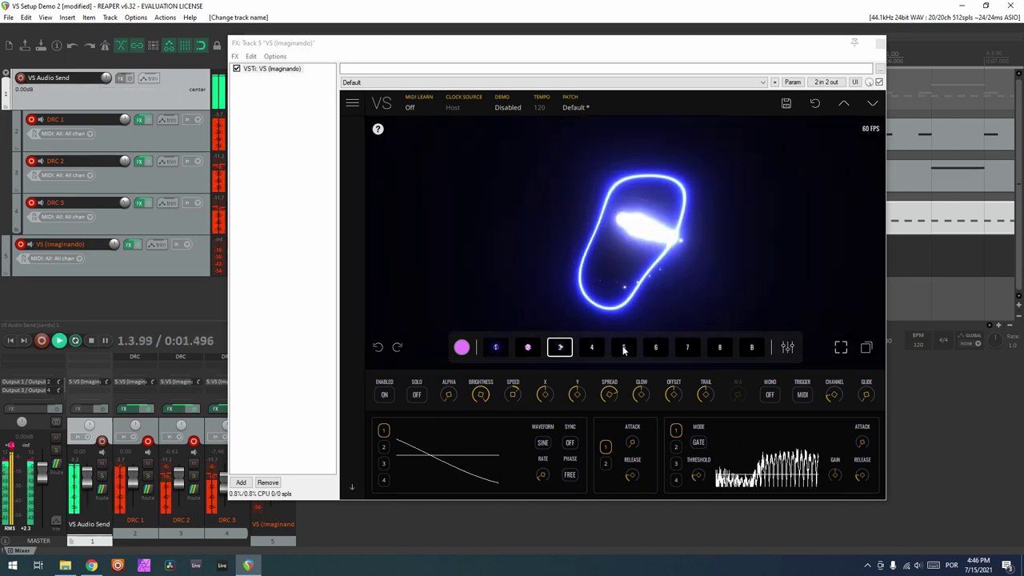
pyautogui.press('space')
pyautogui.click(592, 347)
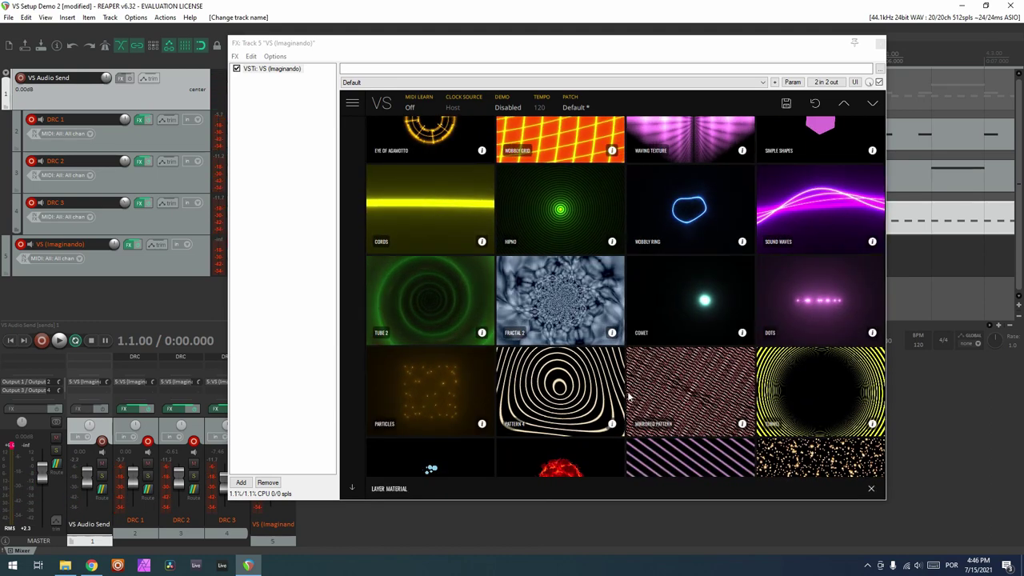
pyautogui.click(594, 388)
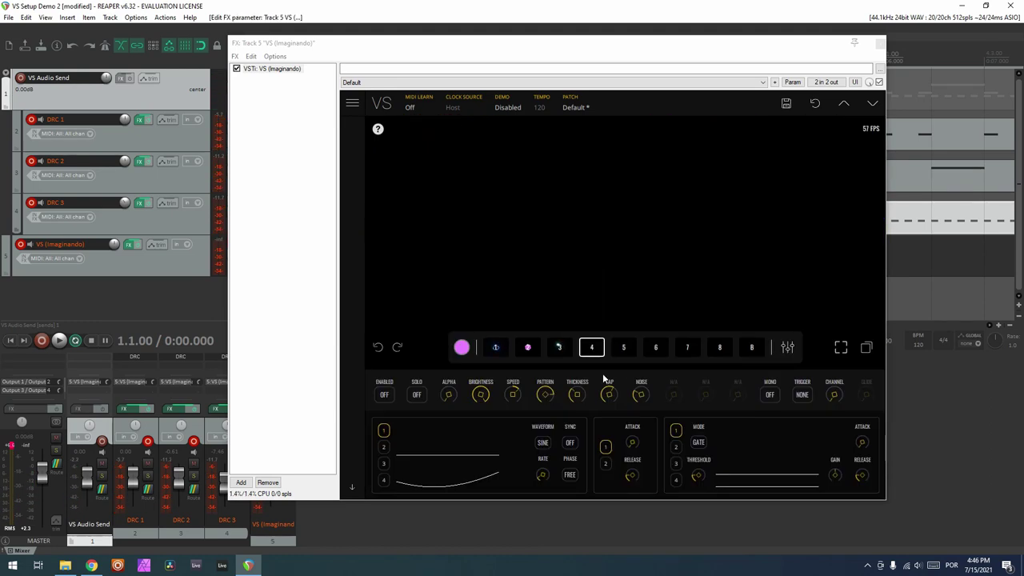
pyautogui.click(386, 396)
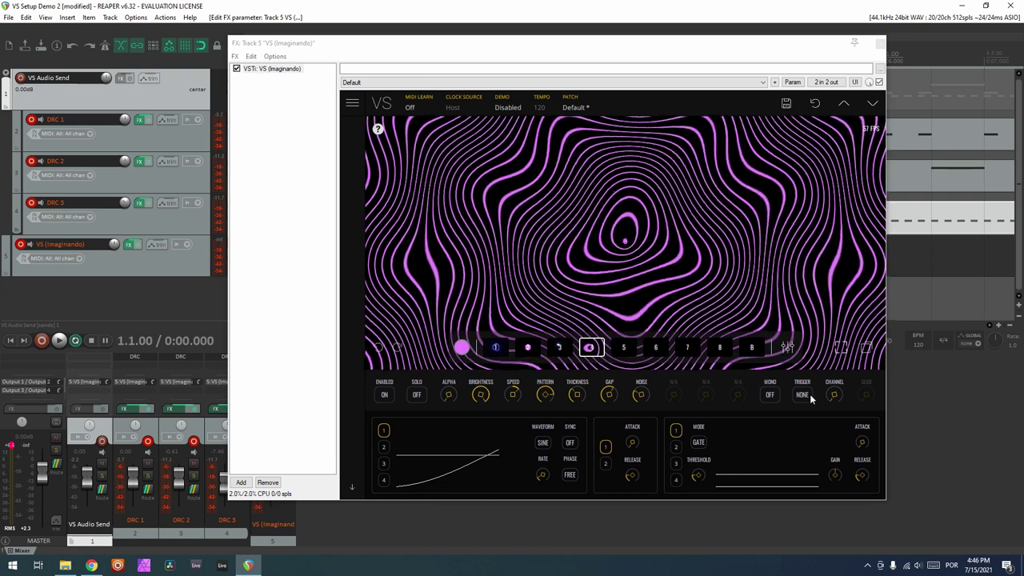
# Leave layer 4's MIDI trigger off and bring up its modulation matrix.
pyautogui.click(806, 394)
pyautogui.click(803, 394)
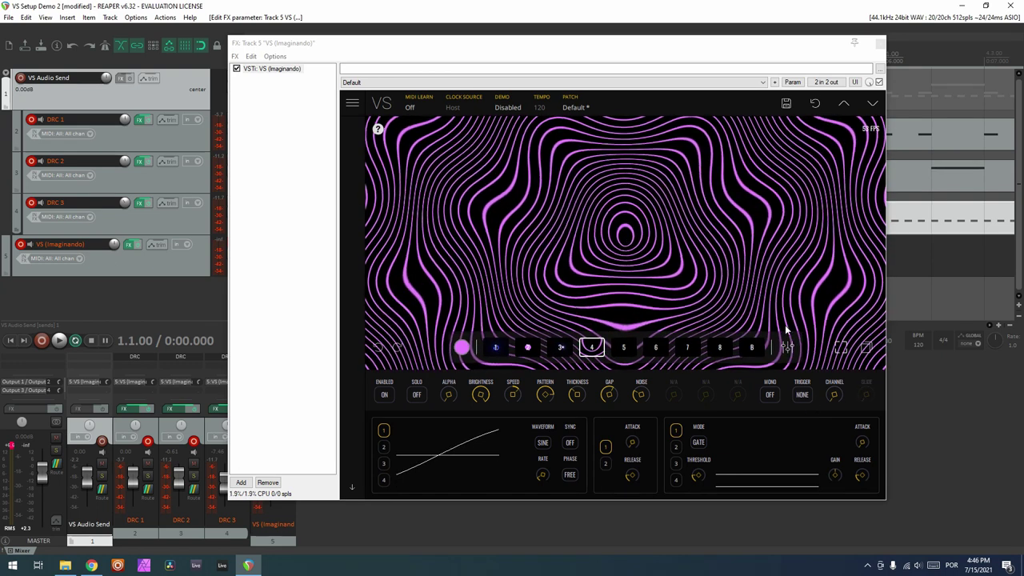
pyautogui.click(786, 344)
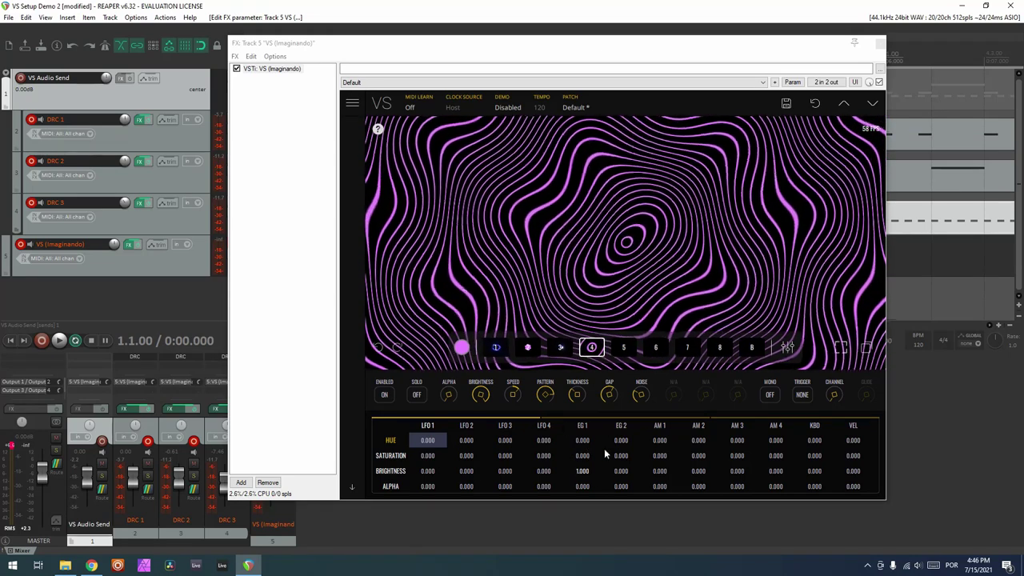
# Clear Brightness/EG 1, set base brightness to 0, and drive Brightness from AM 1 at 1.000.
pyautogui.doubleClick(579, 472)
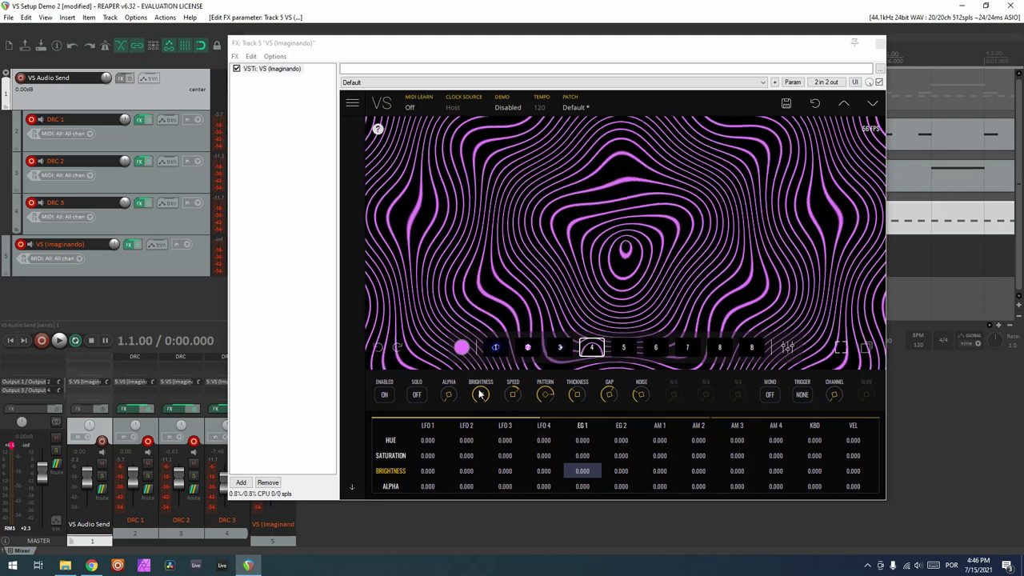
pyautogui.moveTo(582, 473); pyautogui.dragTo(582, 488)
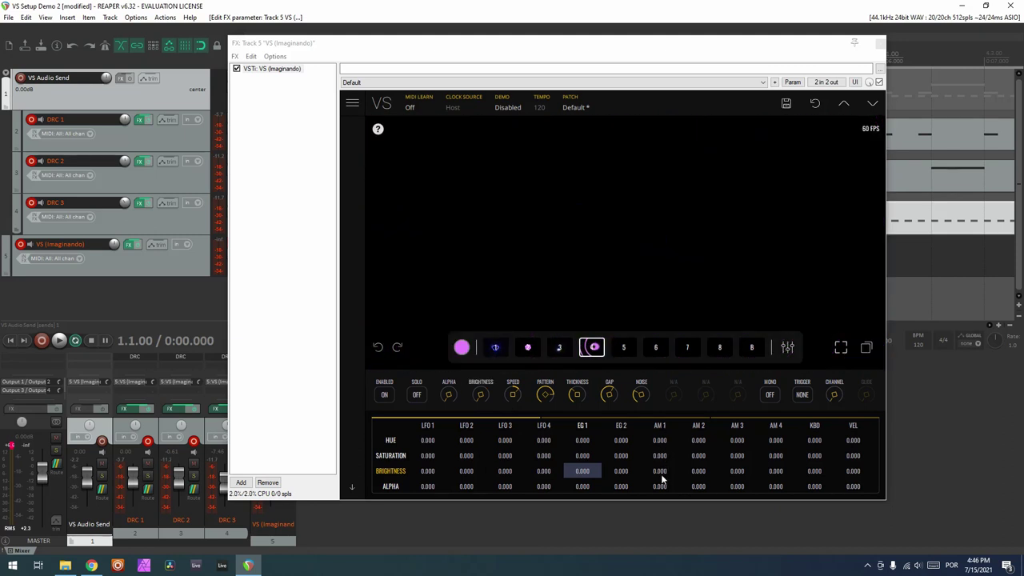
pyautogui.press('space')
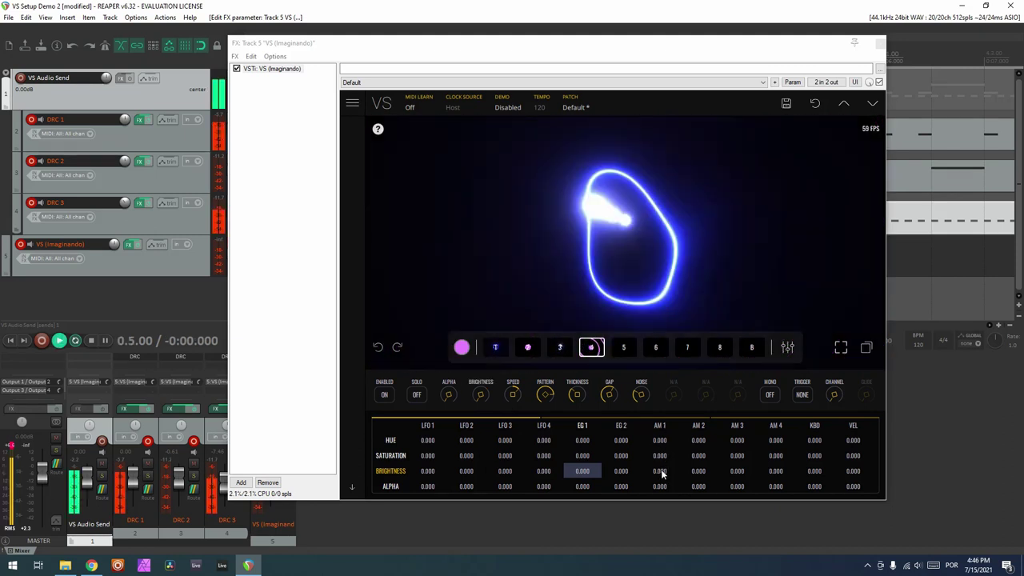
pyautogui.moveTo(662, 474); pyautogui.dragTo(656, 278)
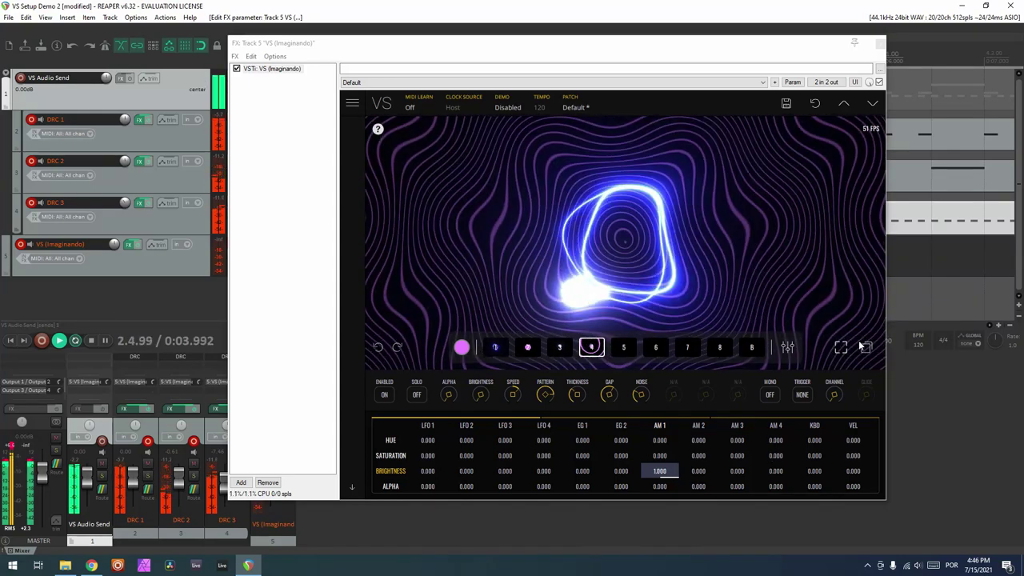
pyautogui.click(787, 345)
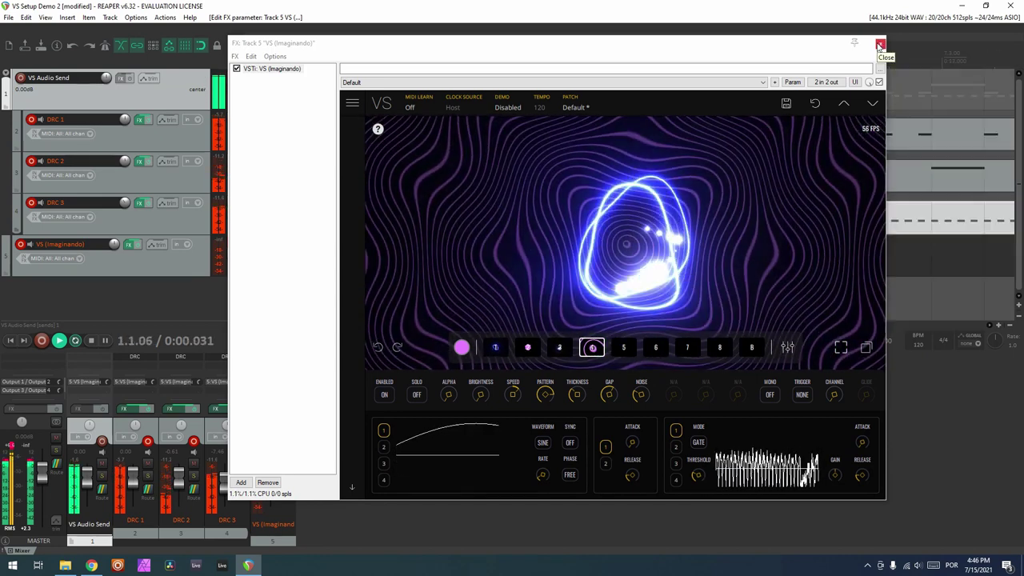
# Close the FX: Track 5 VS window and deselect the VS Audio Send track.
pyautogui.click(880, 44)
pyautogui.click(570, 395)
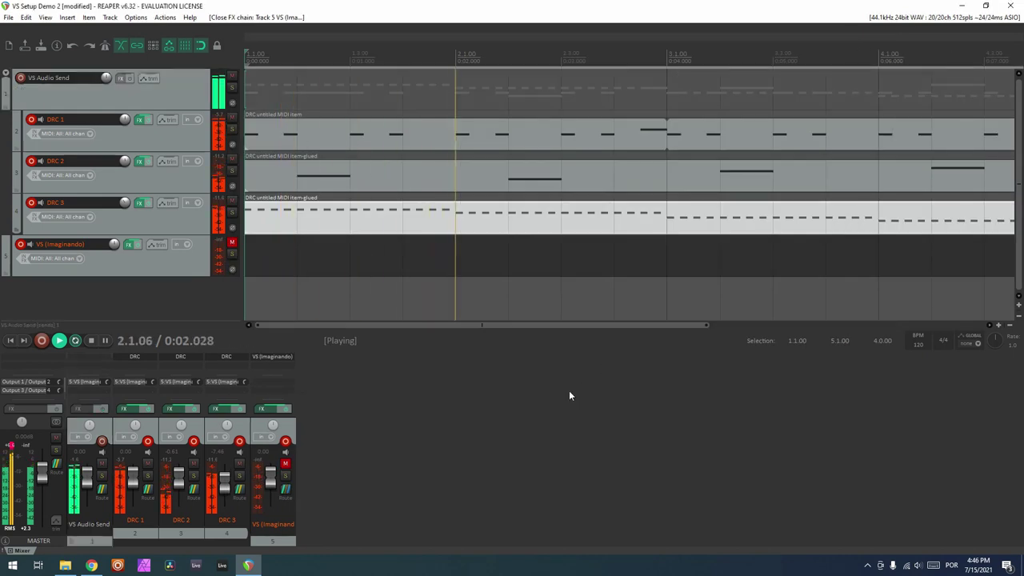